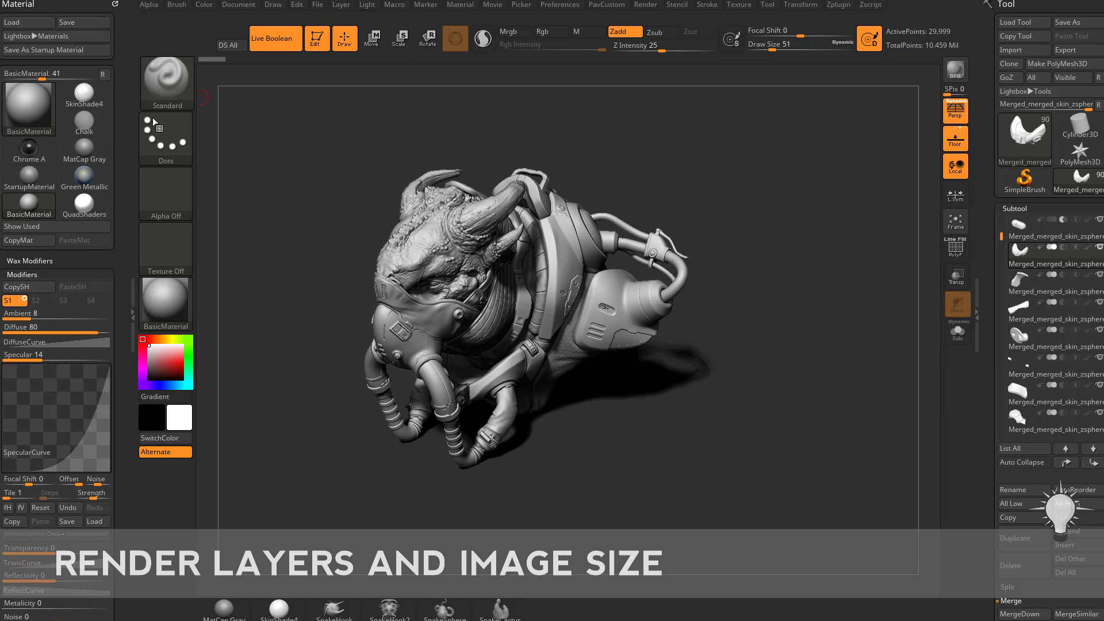
# - Remove the Material, Light and Render palettes from the left dock tray
pyautogui.click(115, 4)
pyautogui.click(115, 4)
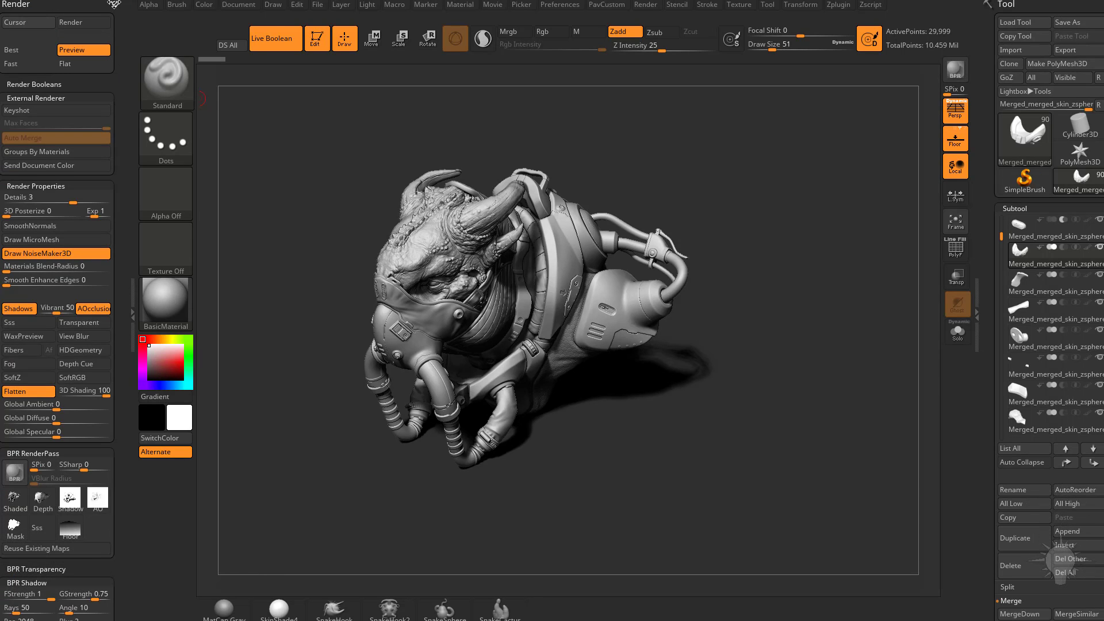
pyautogui.click(115, 4)
pyautogui.click(646, 5)
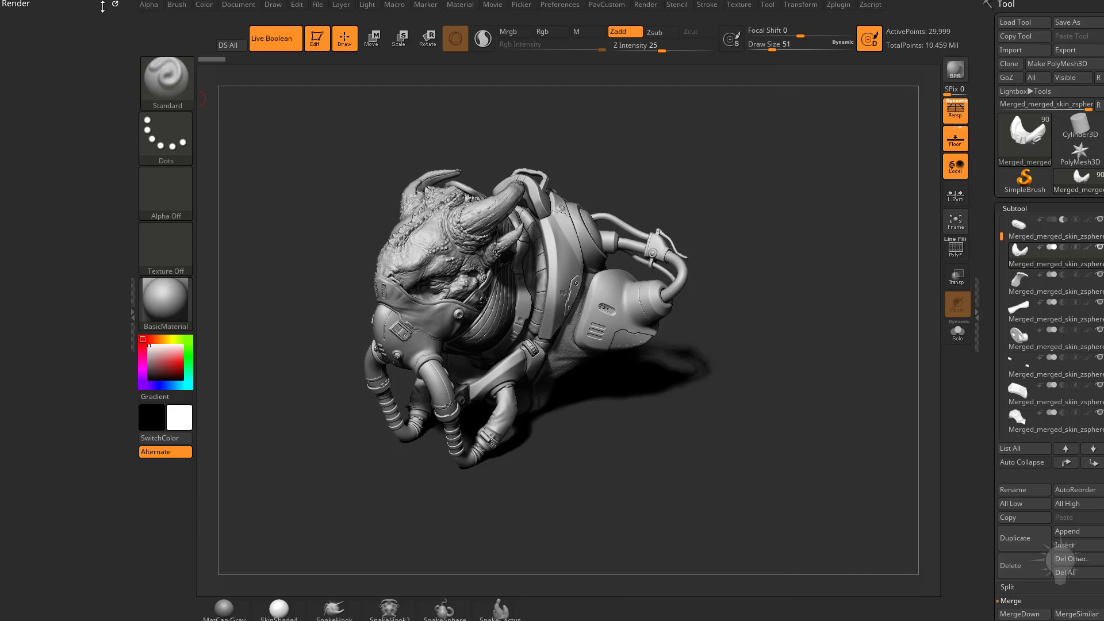
# - Dock the Render palette in the left tray and preview each BPR RenderPass thumbnail
pyautogui.click(646, 4)
pyautogui.moveTo(639, 20); pyautogui.dragTo(133, 113)
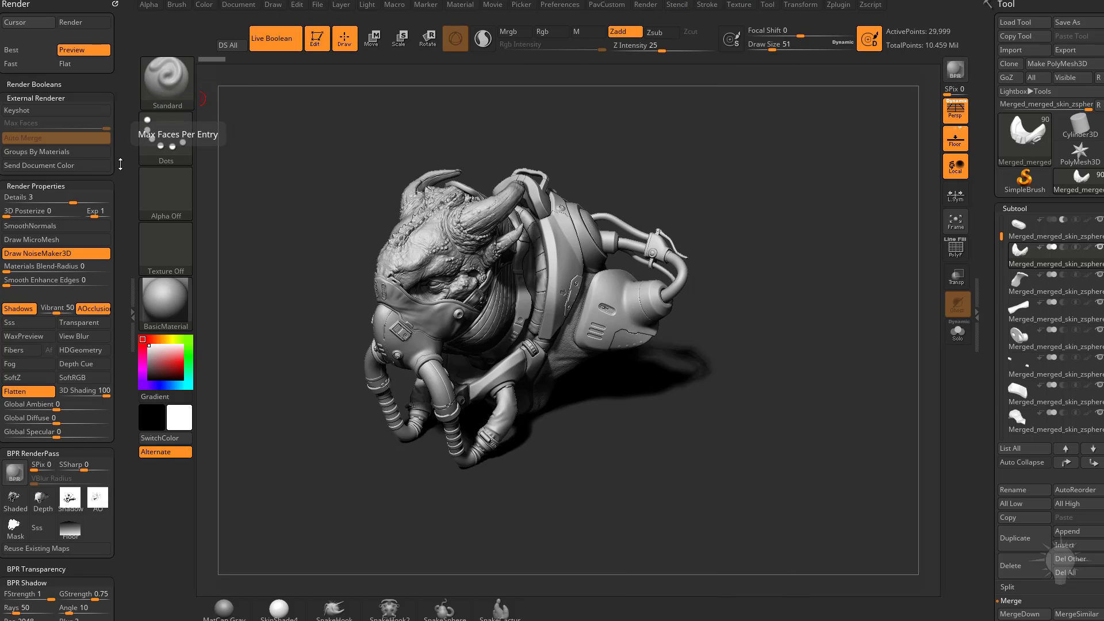
pyautogui.scroll(-5, 113, 95)
pyautogui.moveTo(19, 259)
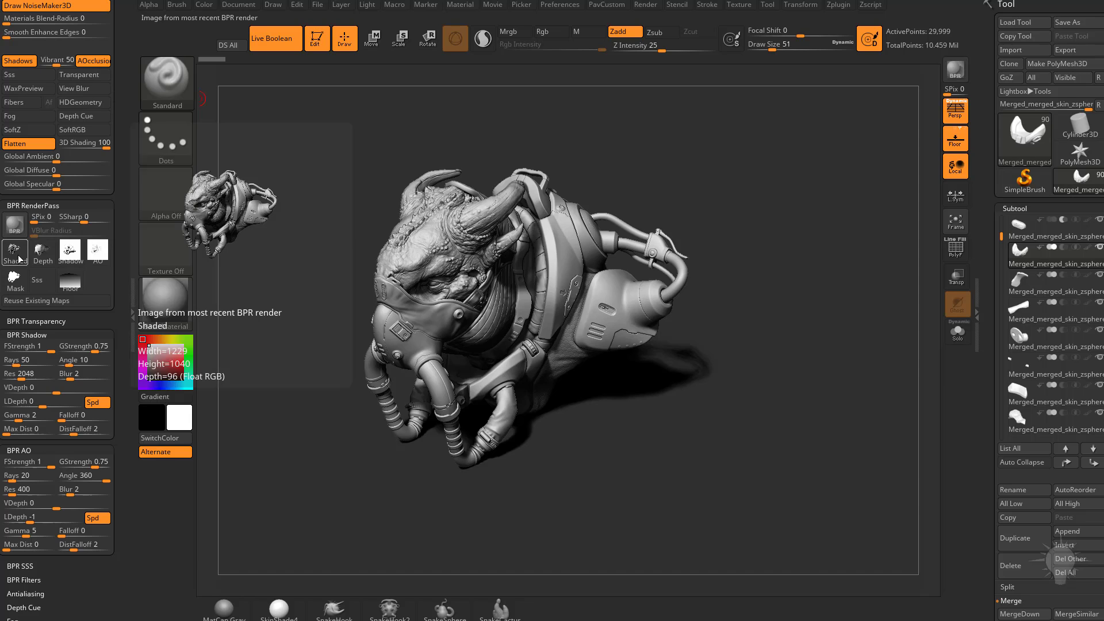
pyautogui.moveTo(75, 257)
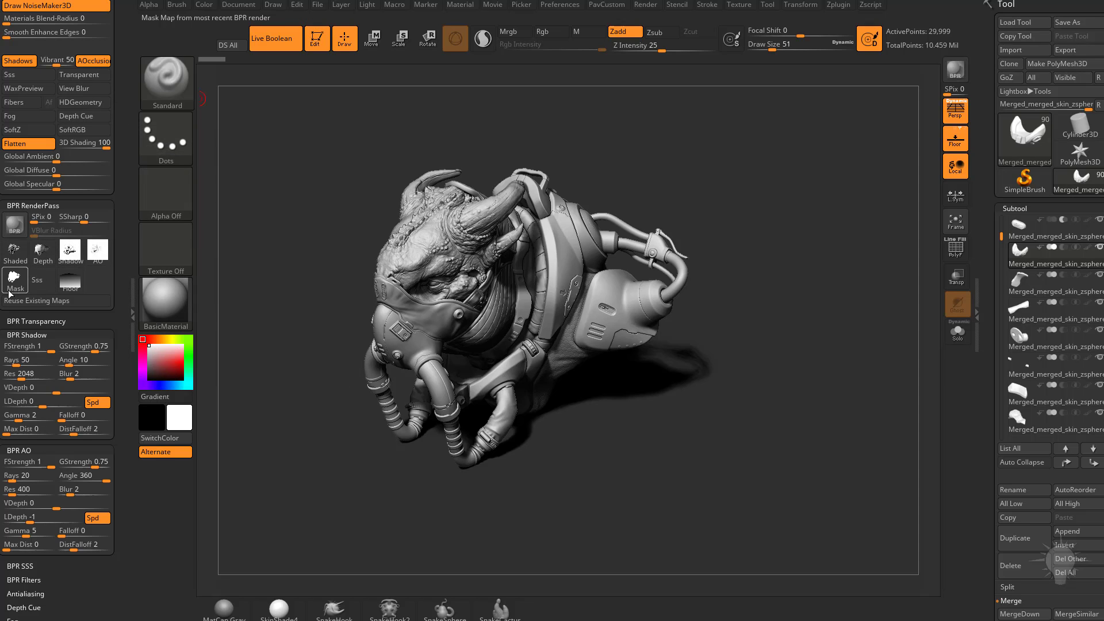
pyautogui.moveTo(15, 291)
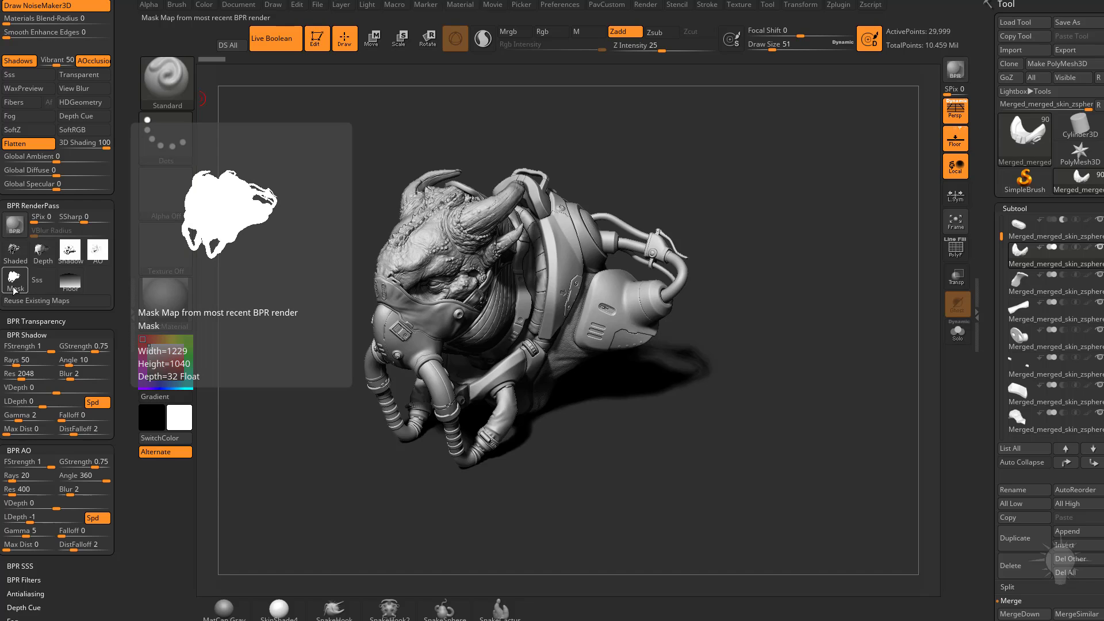
pyautogui.moveTo(72, 282)
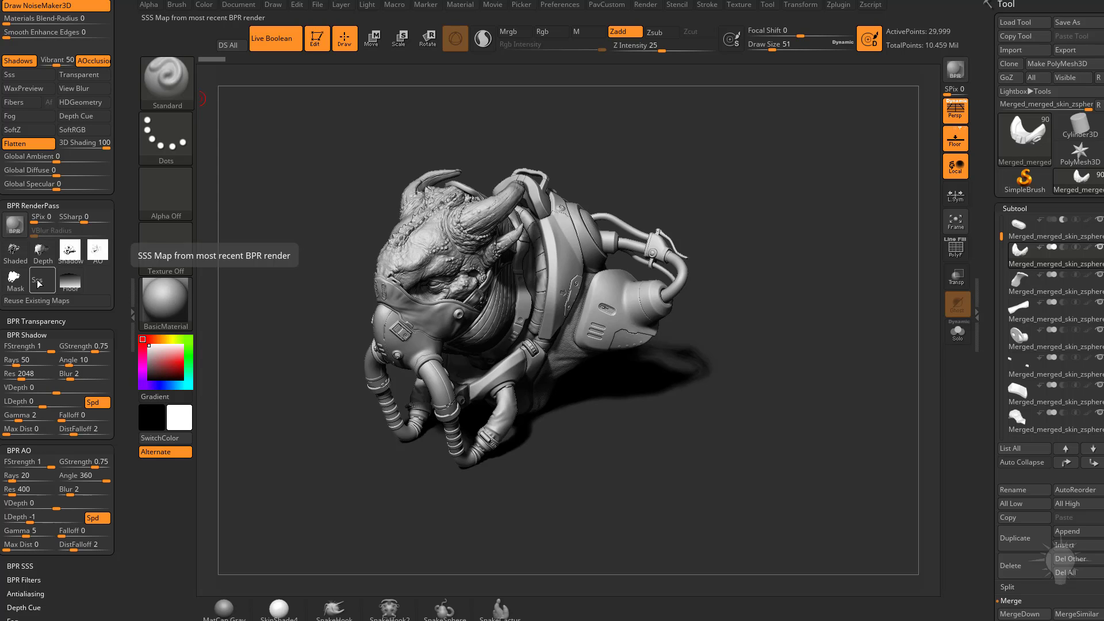
pyautogui.click(70, 250)
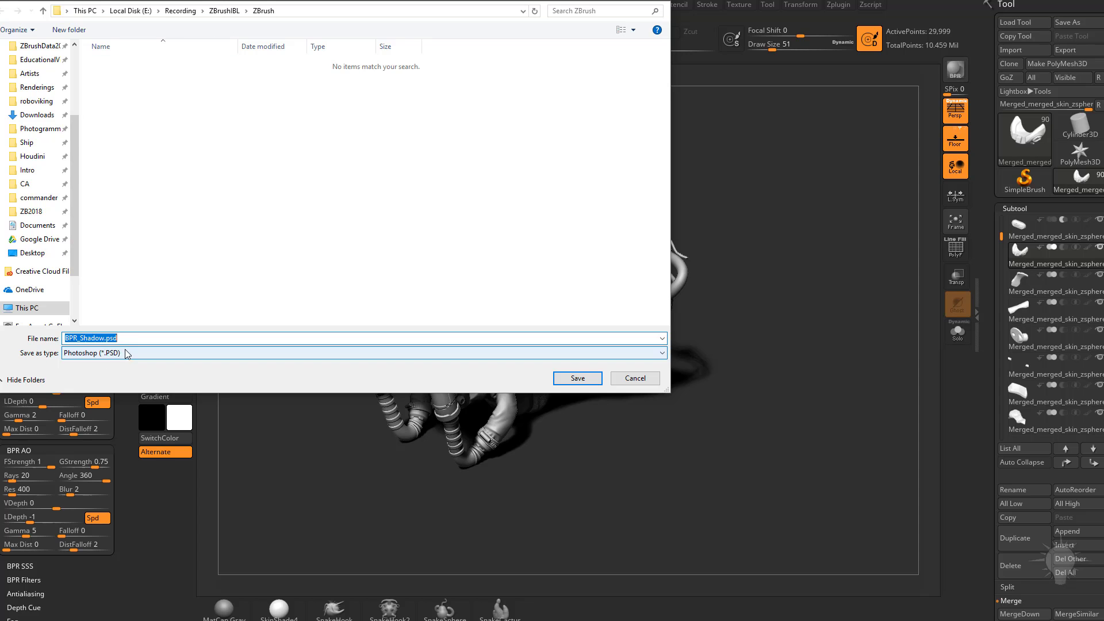
pyautogui.click(635, 378)
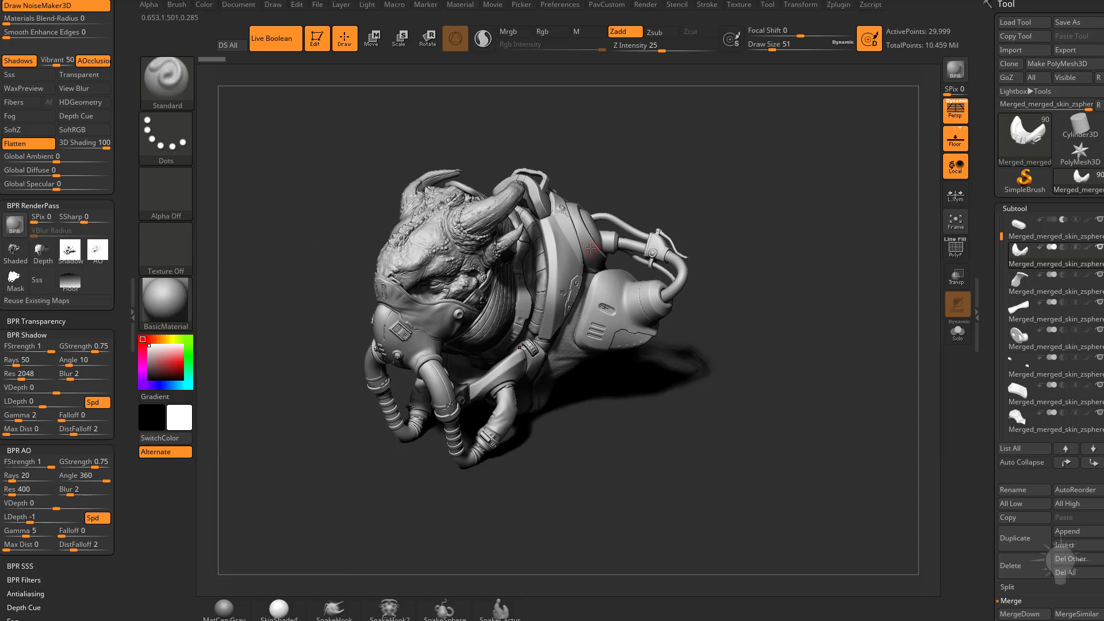
# - Expand ZBrush To Photoshop under Zplugin and enable the Ao and Lights passes
pyautogui.click(837, 5)
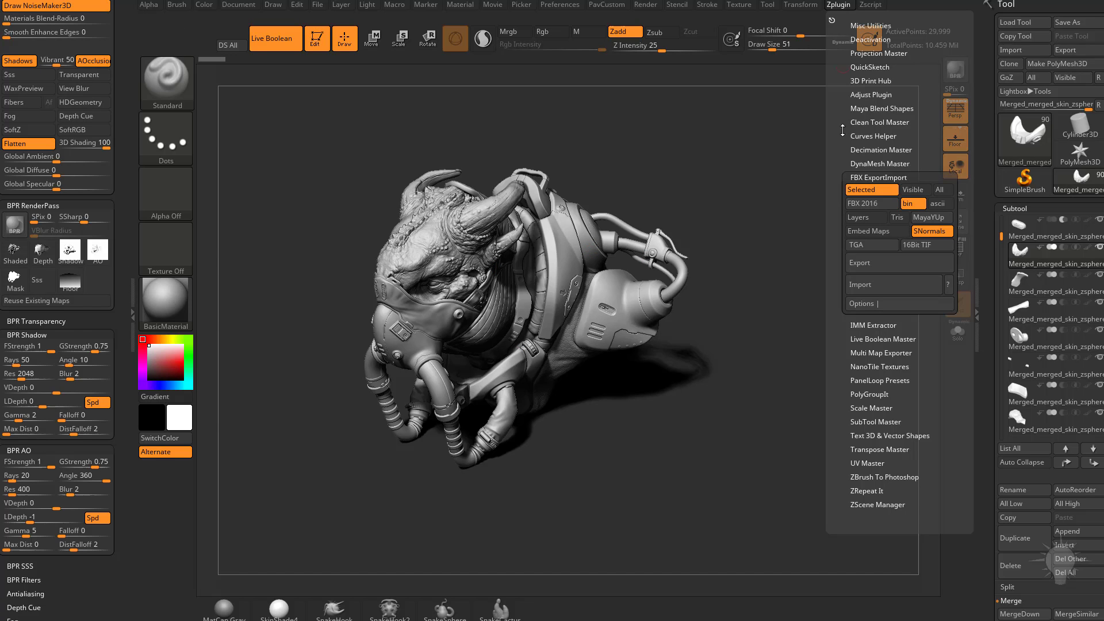
pyautogui.click(858, 178)
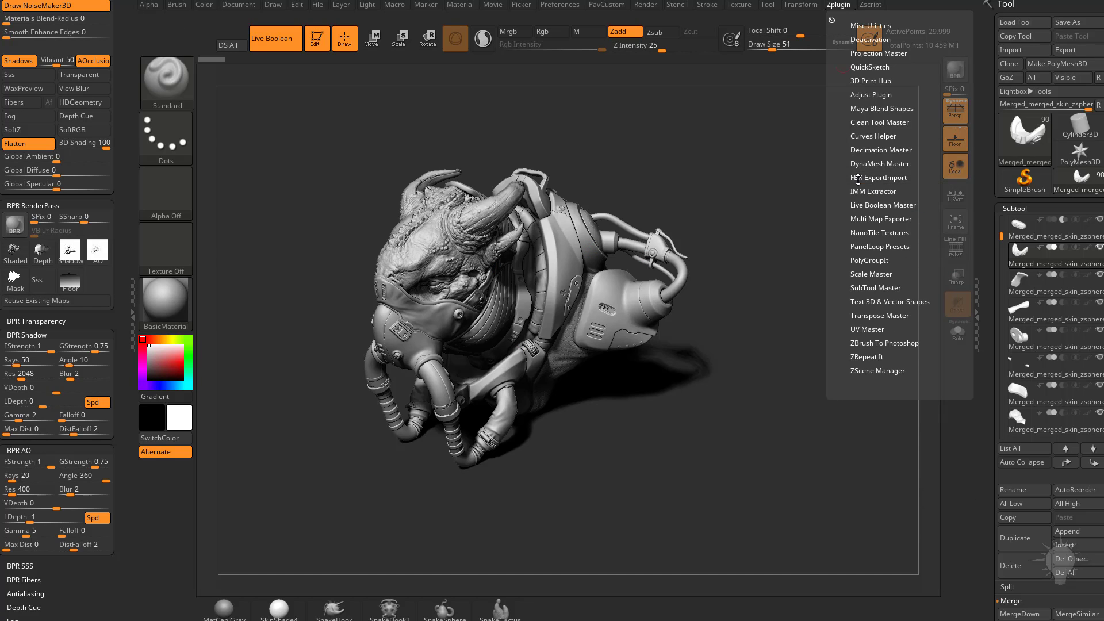
pyautogui.click(853, 343)
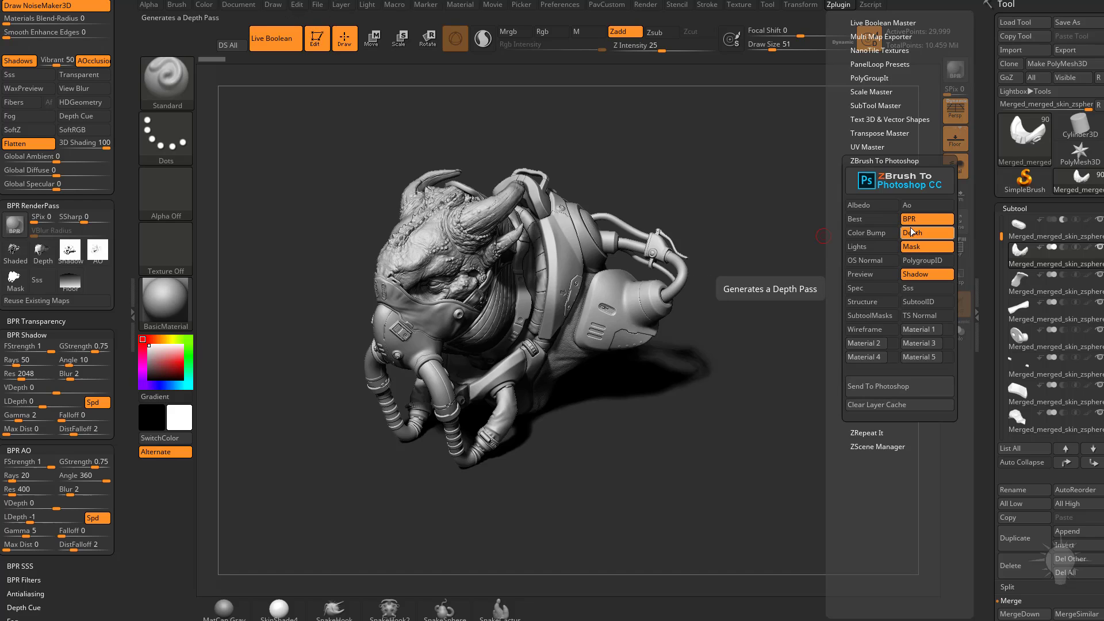
pyautogui.click(919, 205)
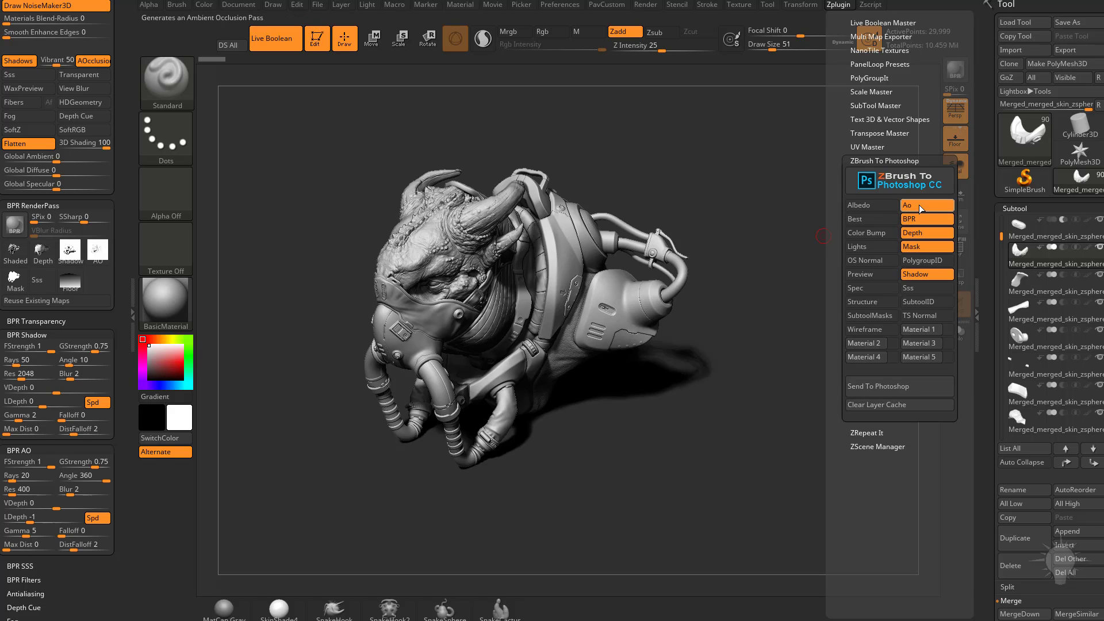
pyautogui.click(871, 248)
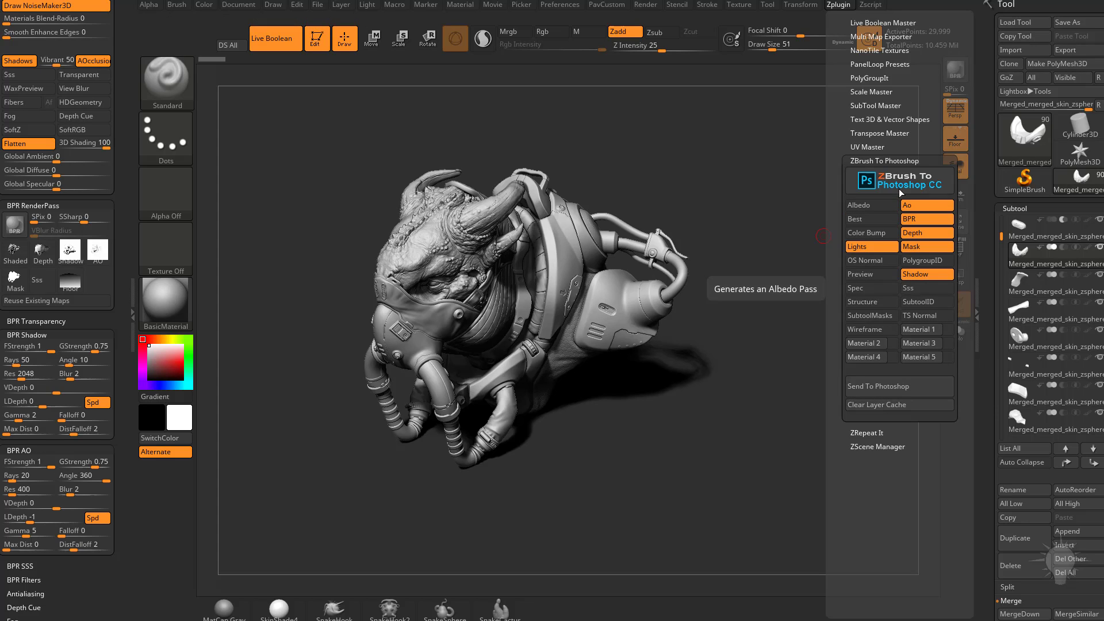
# - Page through the About ZBrush To Photoshop help pages and return to the first page
pyautogui.click(920, 186)
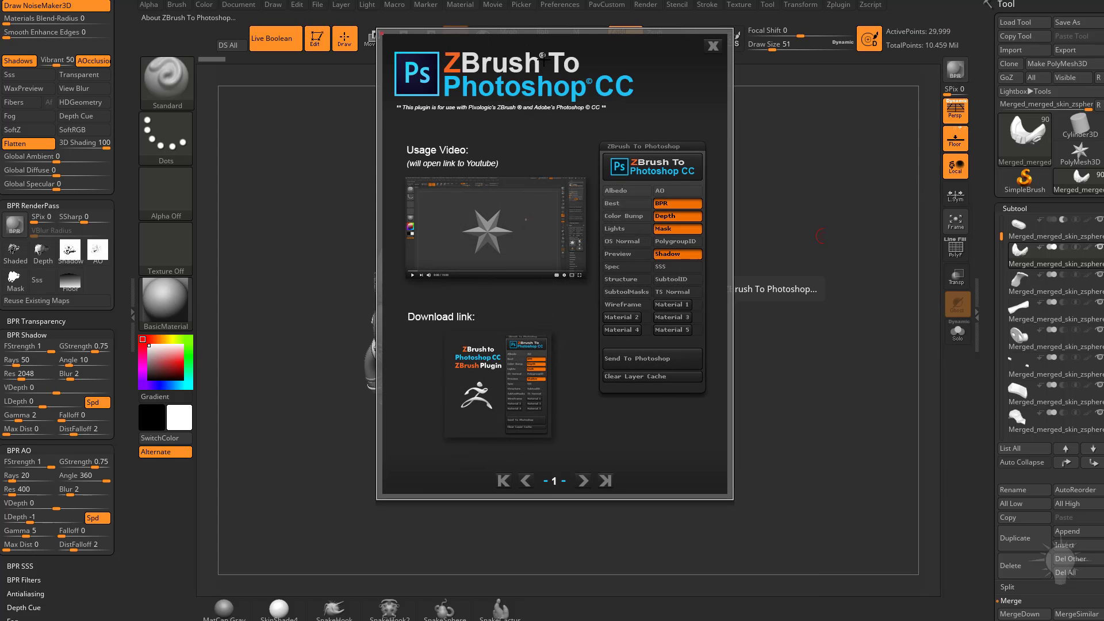
pyautogui.click(583, 481)
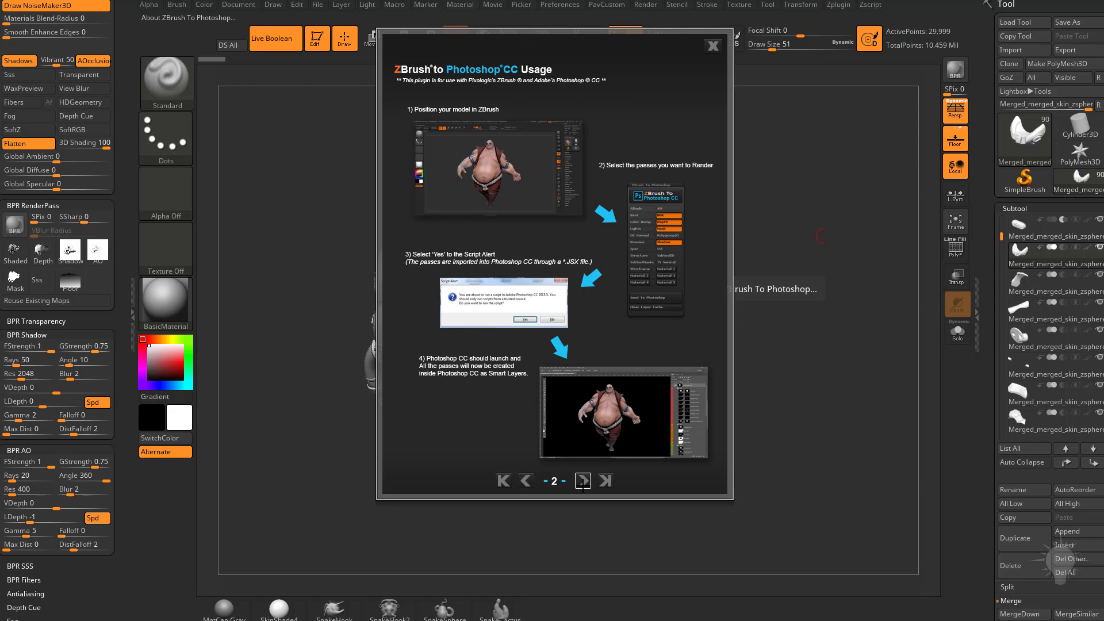
pyautogui.click(582, 481)
pyautogui.click(526, 480)
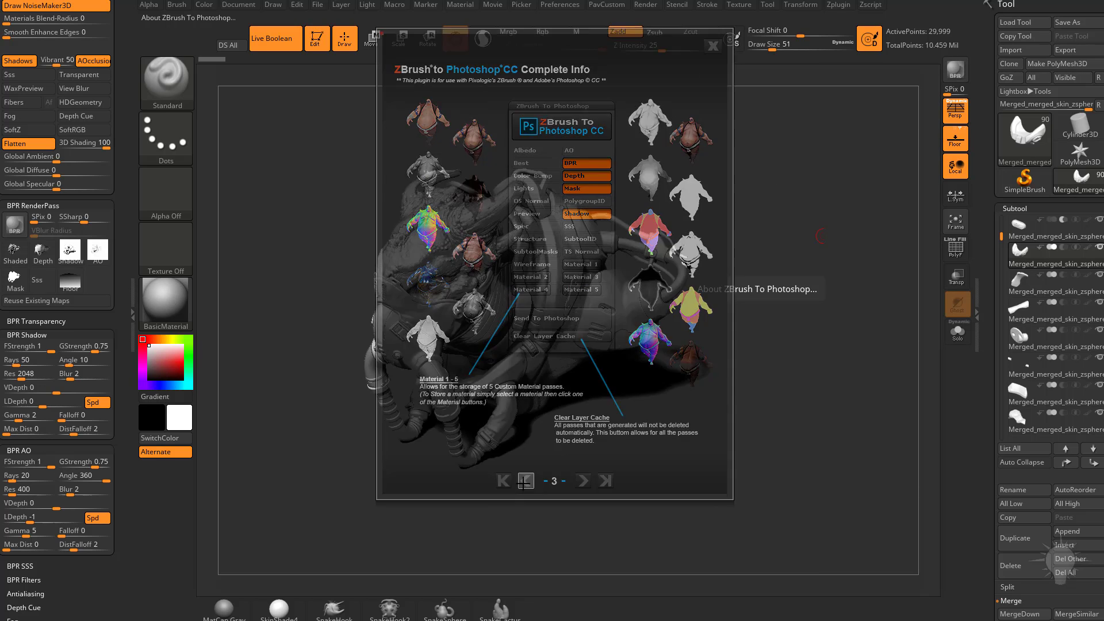
pyautogui.click(525, 481)
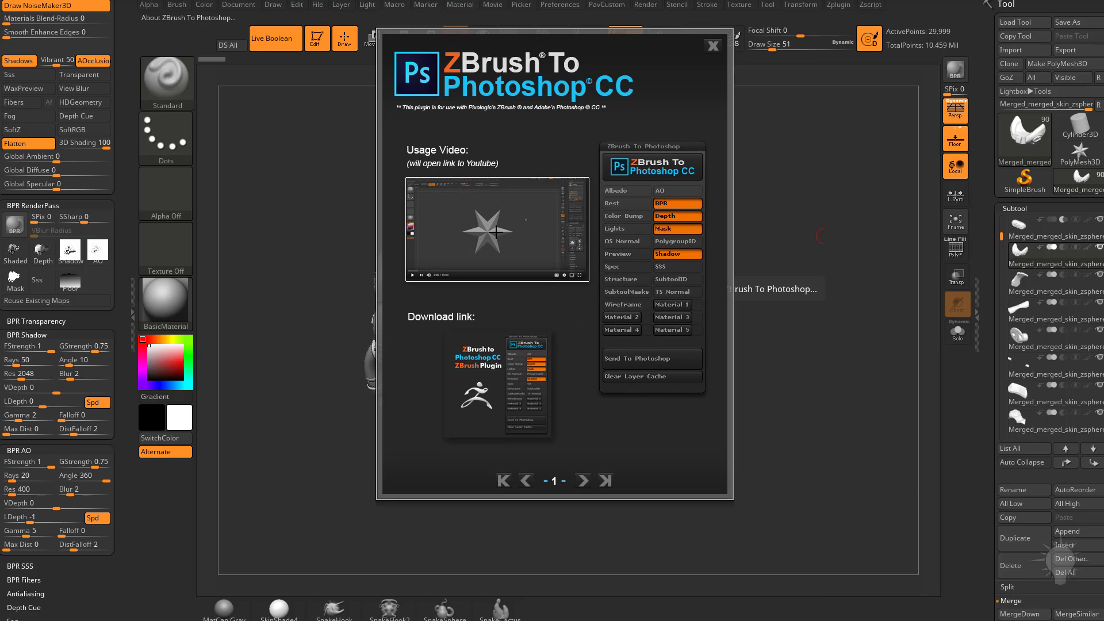
# - Close the help window, run Send To Photoshop, and cancel saving BPR_Depth.psd
pyautogui.click(713, 46)
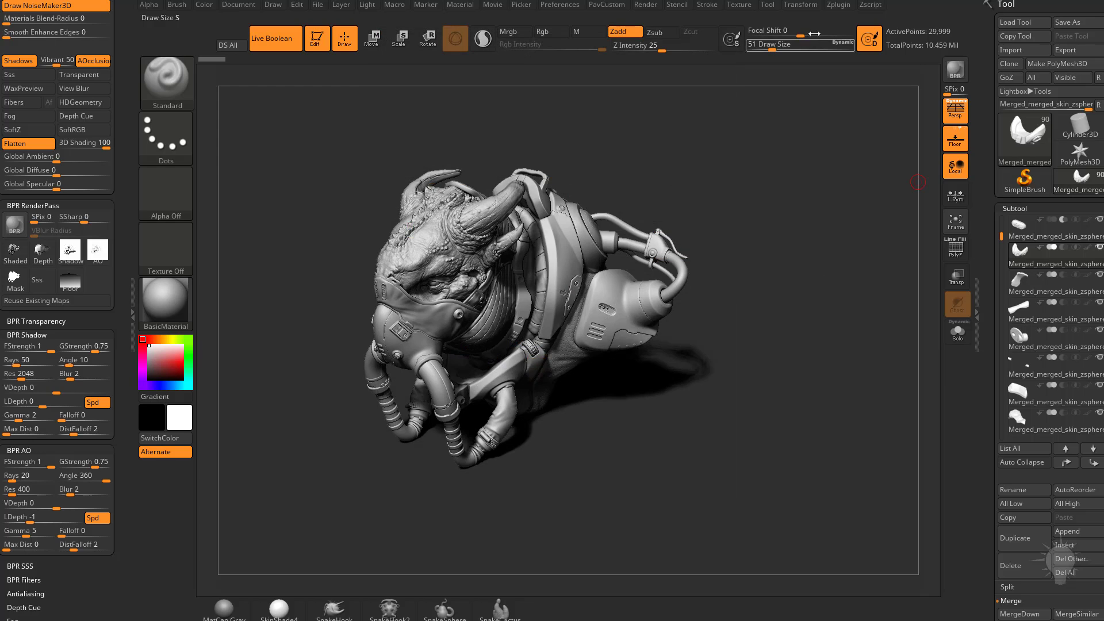
pyautogui.click(838, 5)
pyautogui.moveTo(870, 343); pyautogui.dragTo(870, 162)
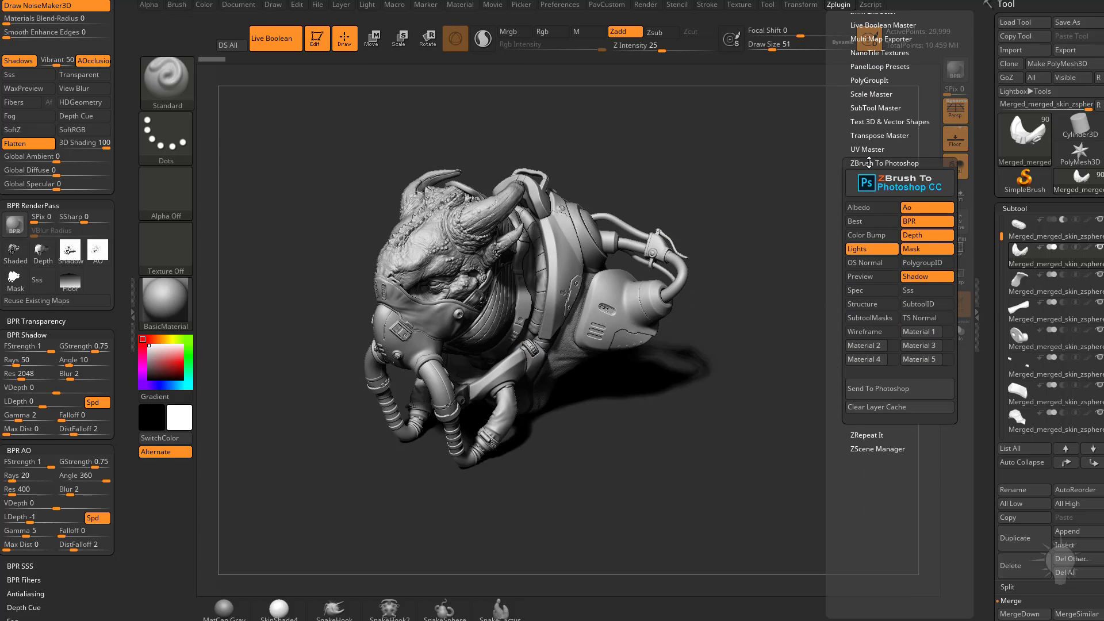
pyautogui.click(879, 389)
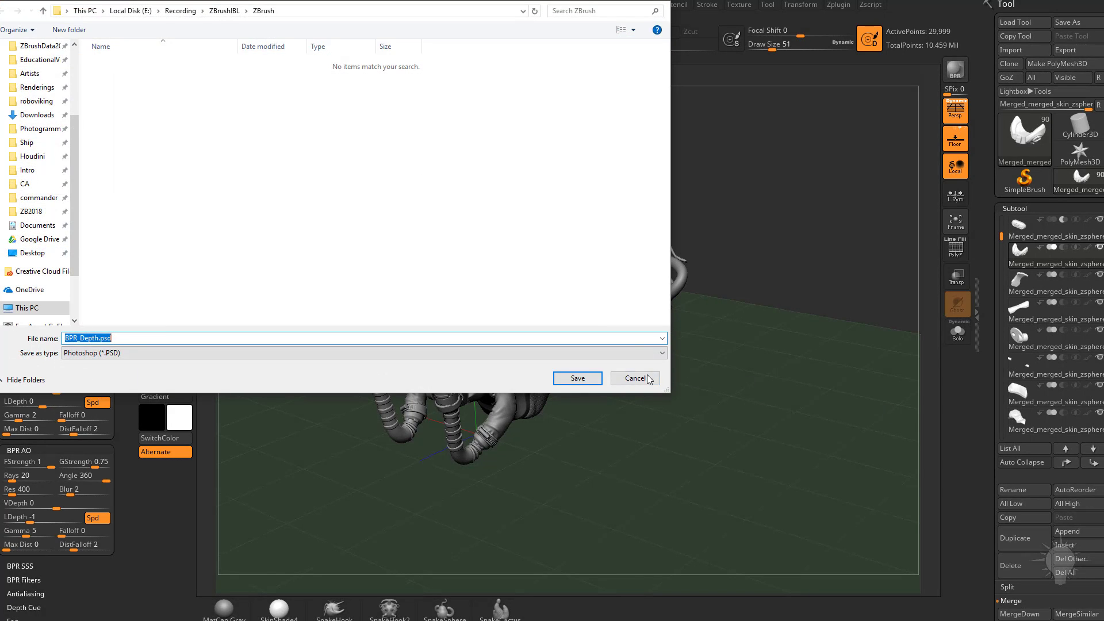
pyautogui.click(648, 379)
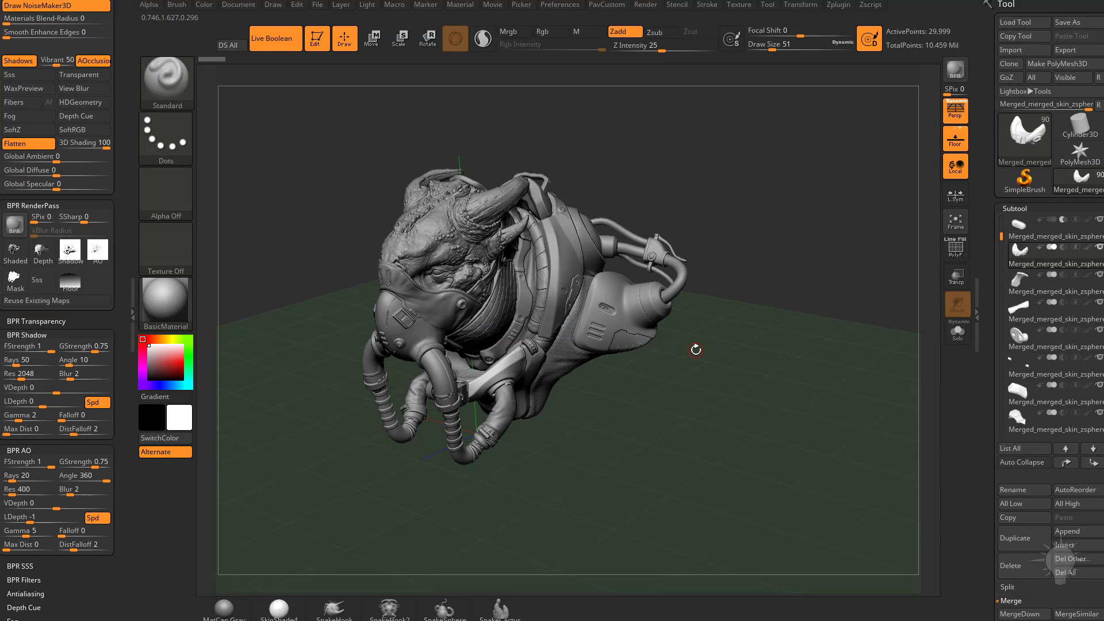
pyautogui.click(495, 5)
pyautogui.click(523, 230)
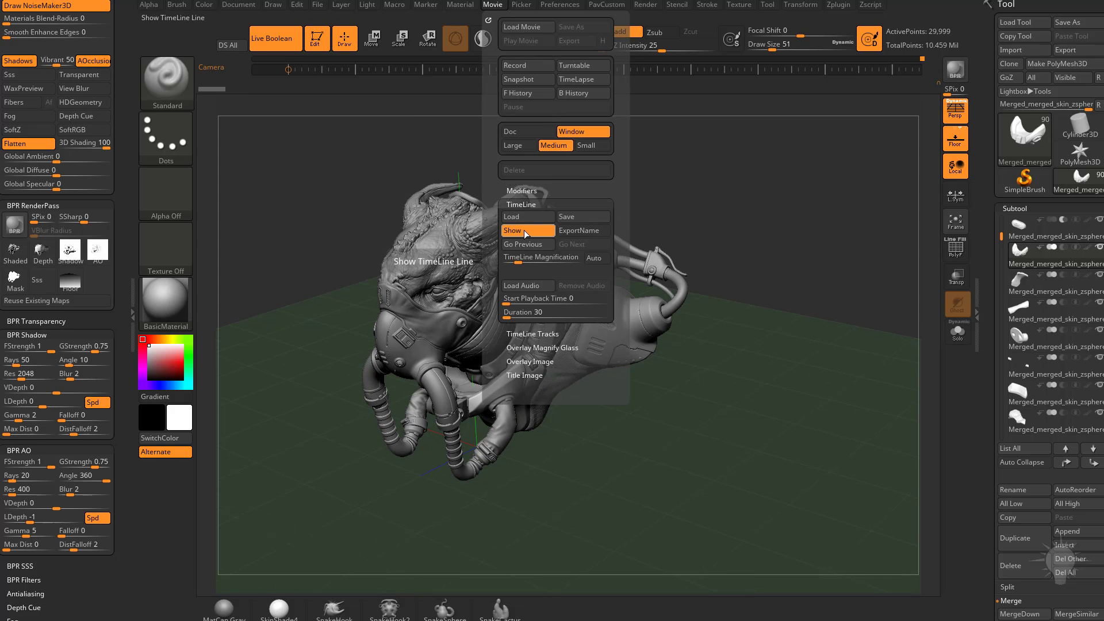
pyautogui.click(495, 6)
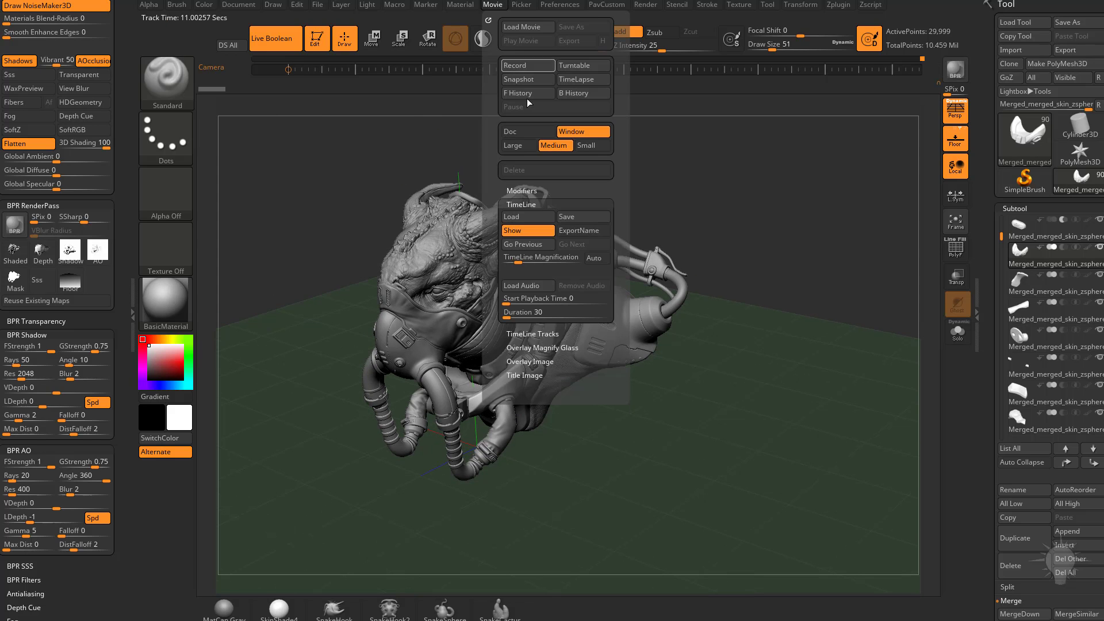
pyautogui.click(537, 229)
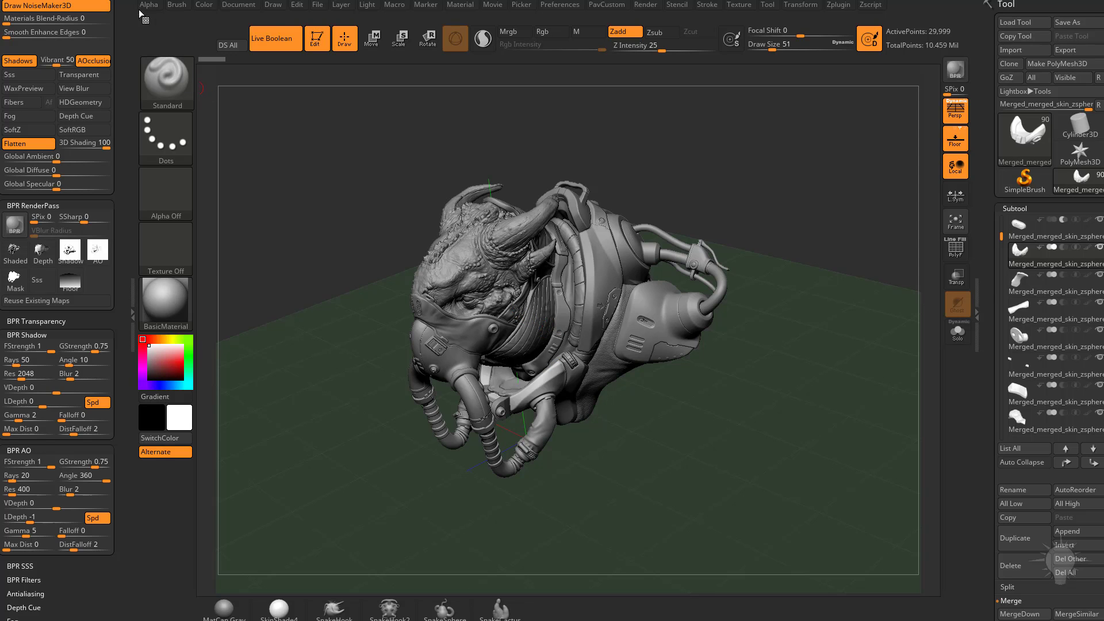
# - BPR-render the bust with shadows and grab the render as texture ZGrab01 with GrabDoc
pyautogui.moveTo(120, 13); pyautogui.dragTo(136, 241)
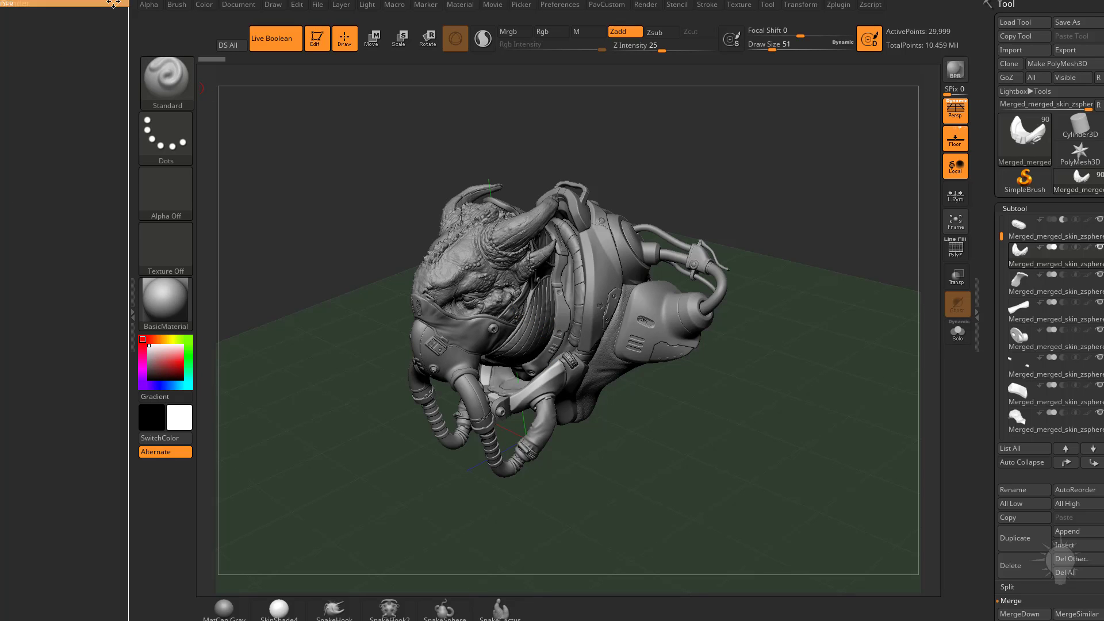
pyautogui.click(955, 70)
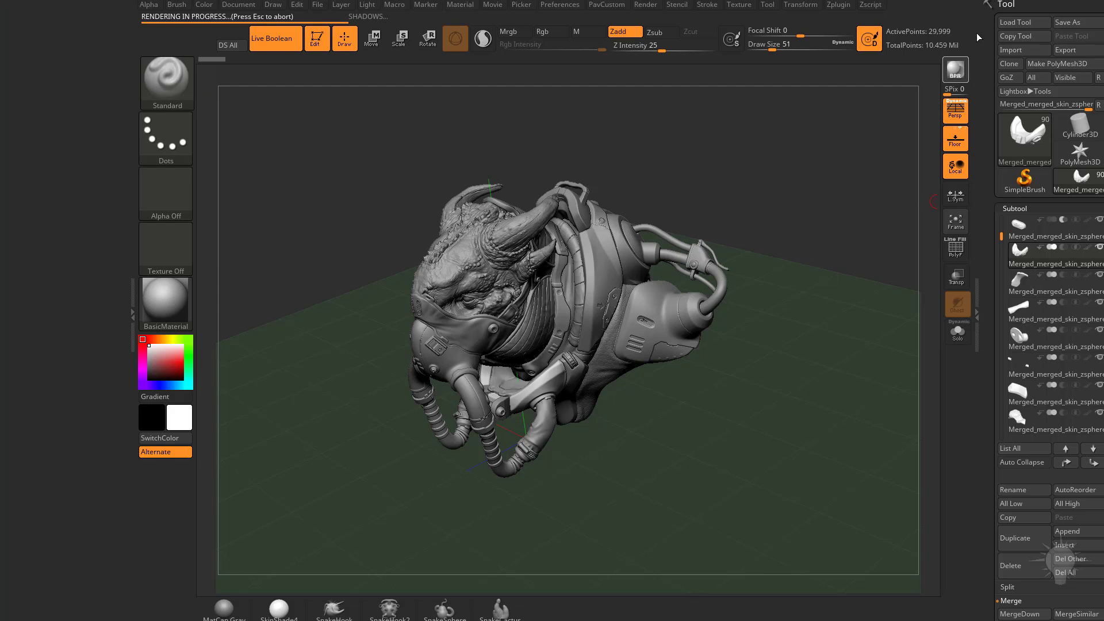
pyautogui.click(738, 6)
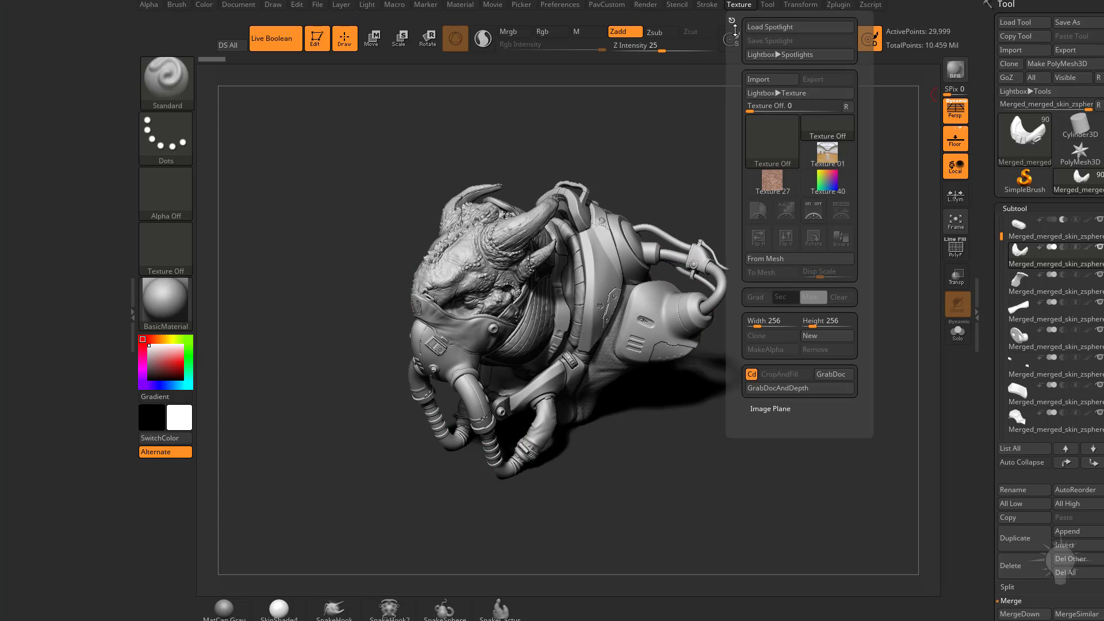
pyautogui.click(831, 374)
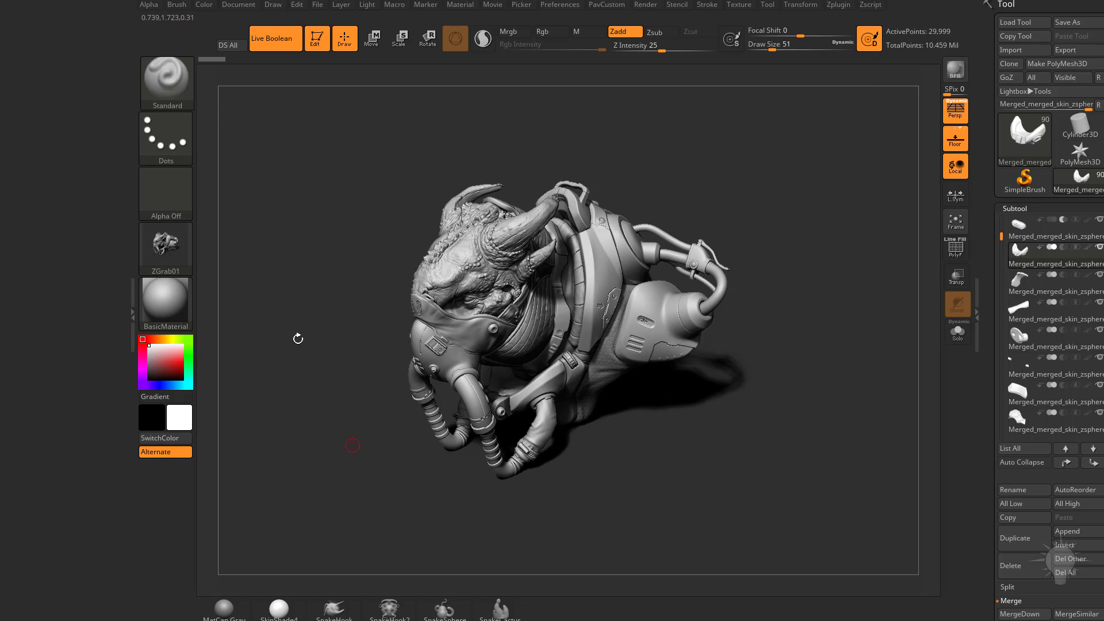
pyautogui.click(736, 7)
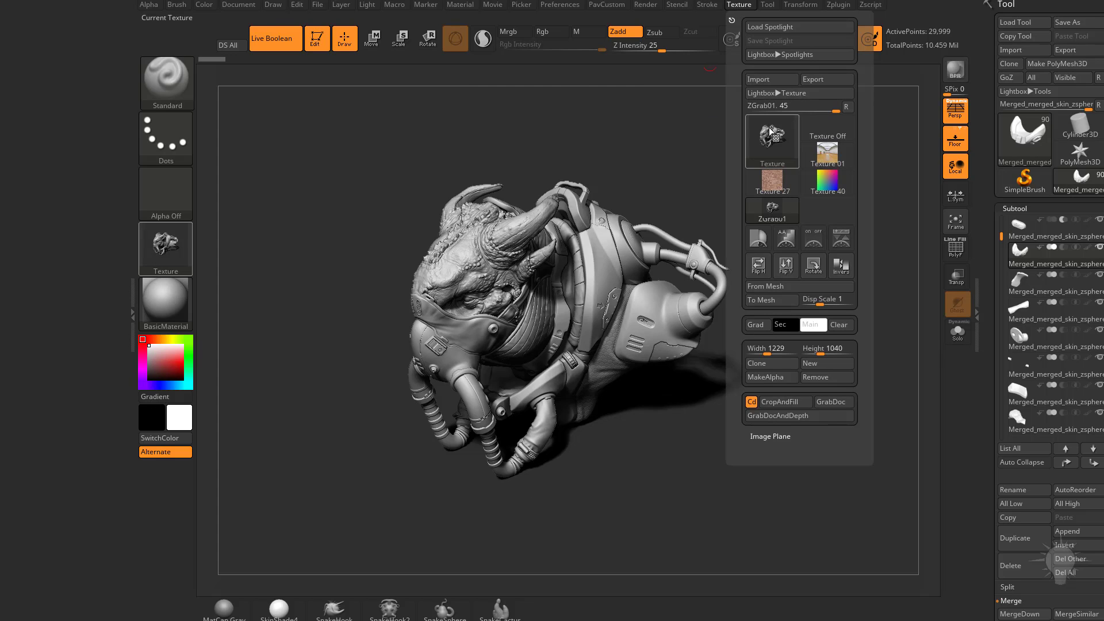
pyautogui.moveTo(771, 125)
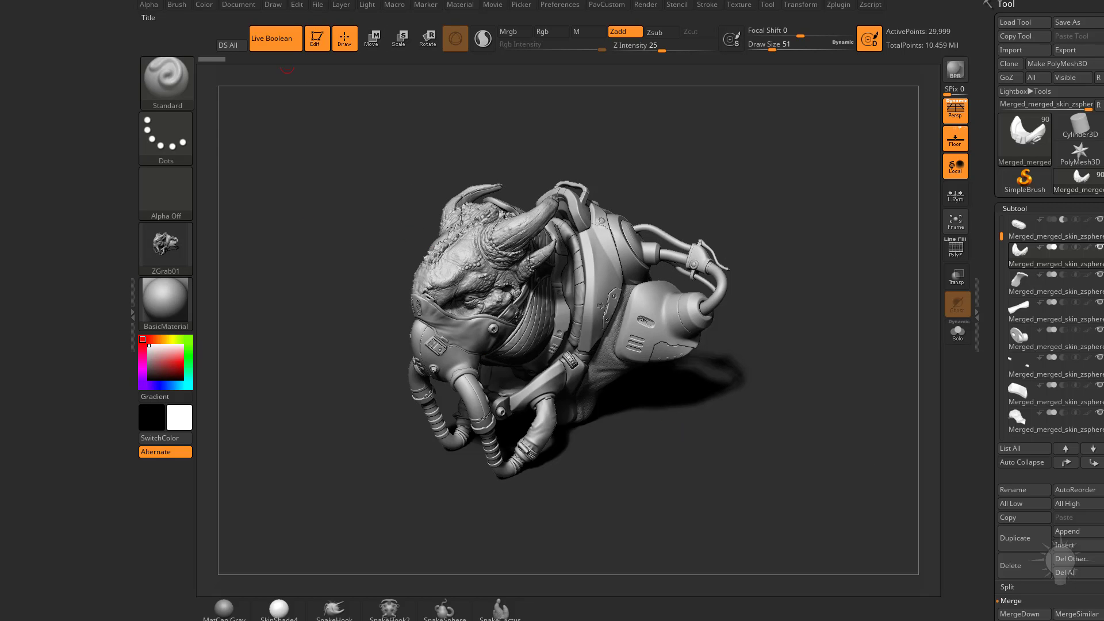
# - Dock the Document palette, set Width and Height to 2048 with Pro off, and confirm Resize
pyautogui.click(238, 5)
pyautogui.moveTo(230, 21); pyautogui.dragTo(35, 23)
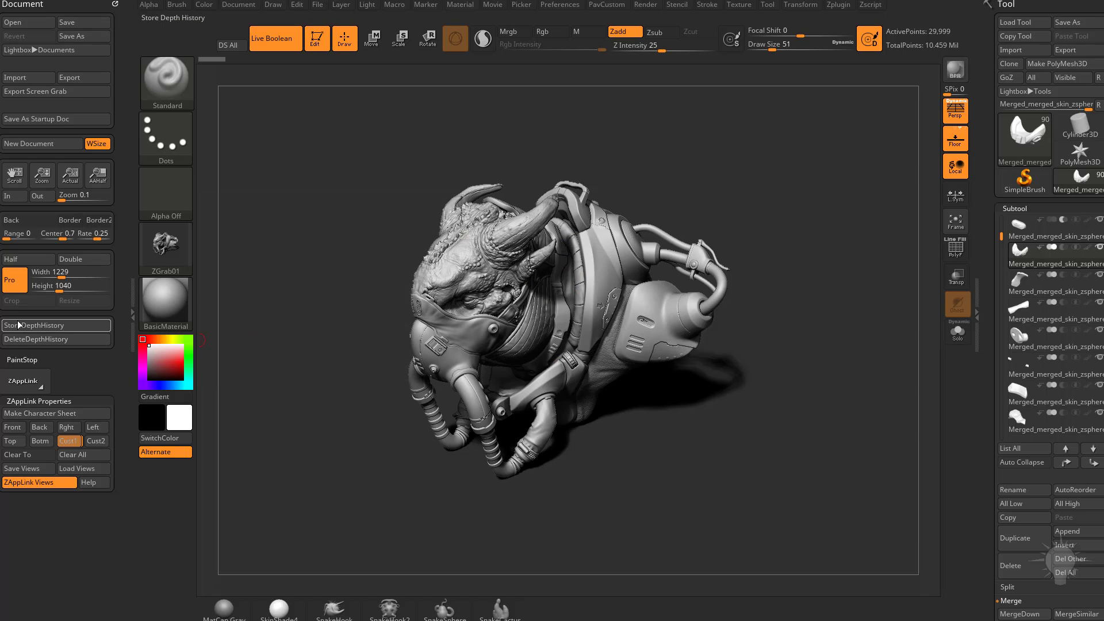
pyautogui.click(57, 273)
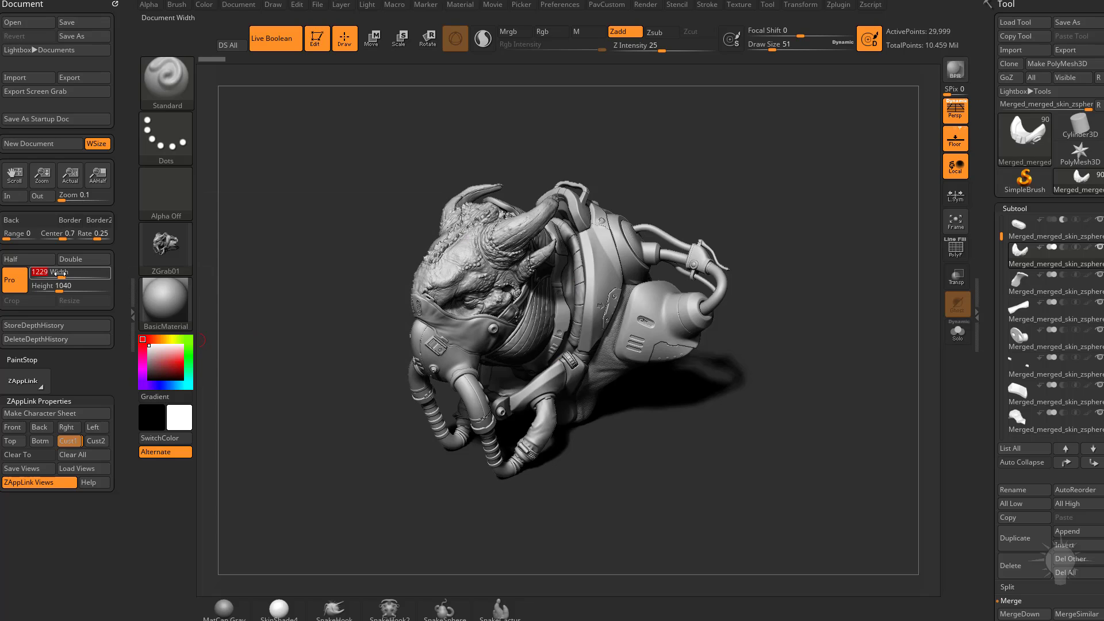
pyautogui.press('Tab')
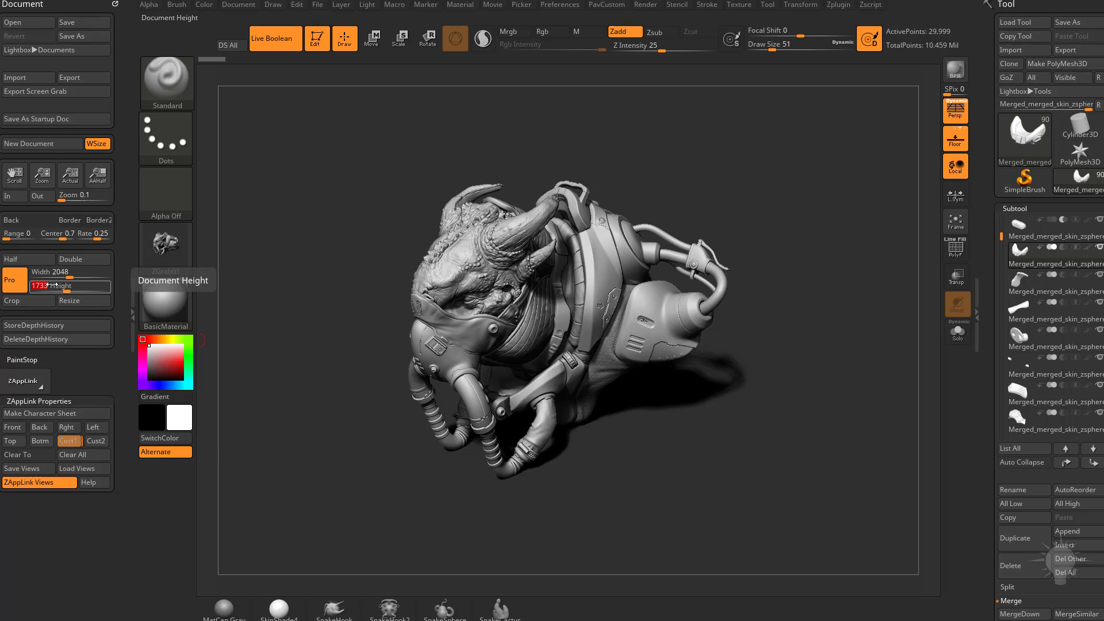
pyautogui.click(14, 280)
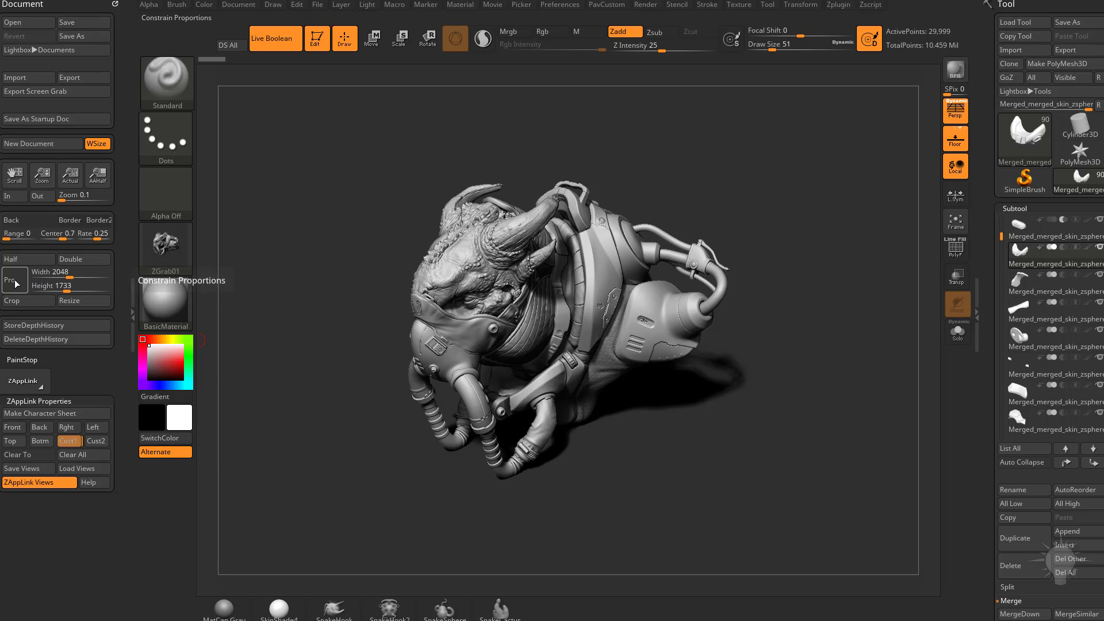
pyautogui.click(68, 287)
pyautogui.write('2048')
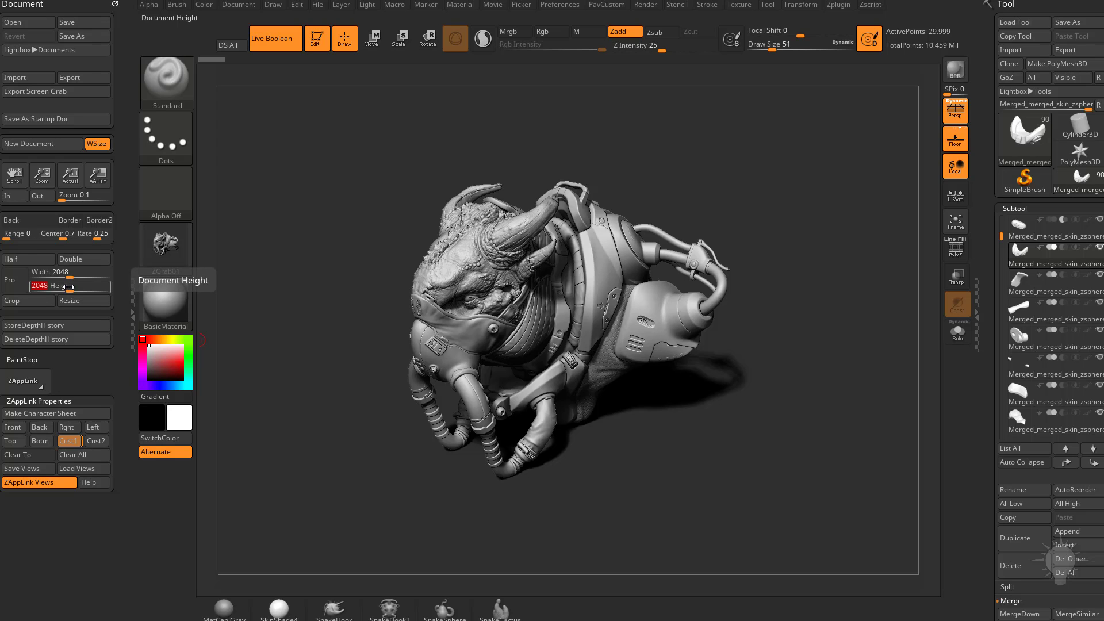
pyautogui.click(77, 301)
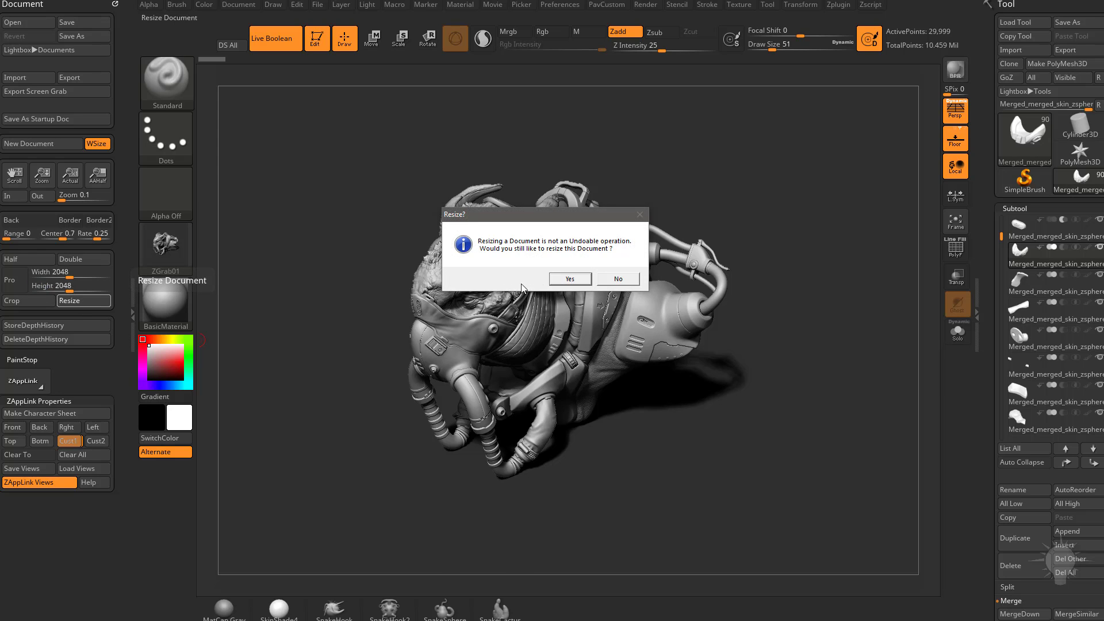
pyautogui.click(570, 279)
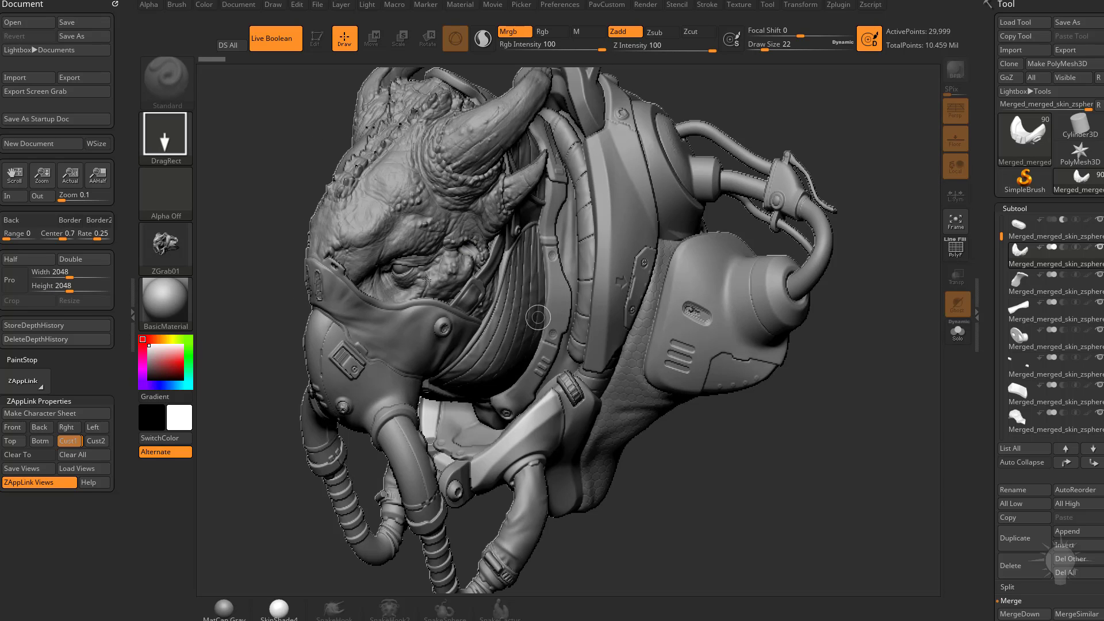
# - Clear the canvas, redraw the bust in Edit mode and orbit it to a three-quarter view
pyautogui.press('ctrl')
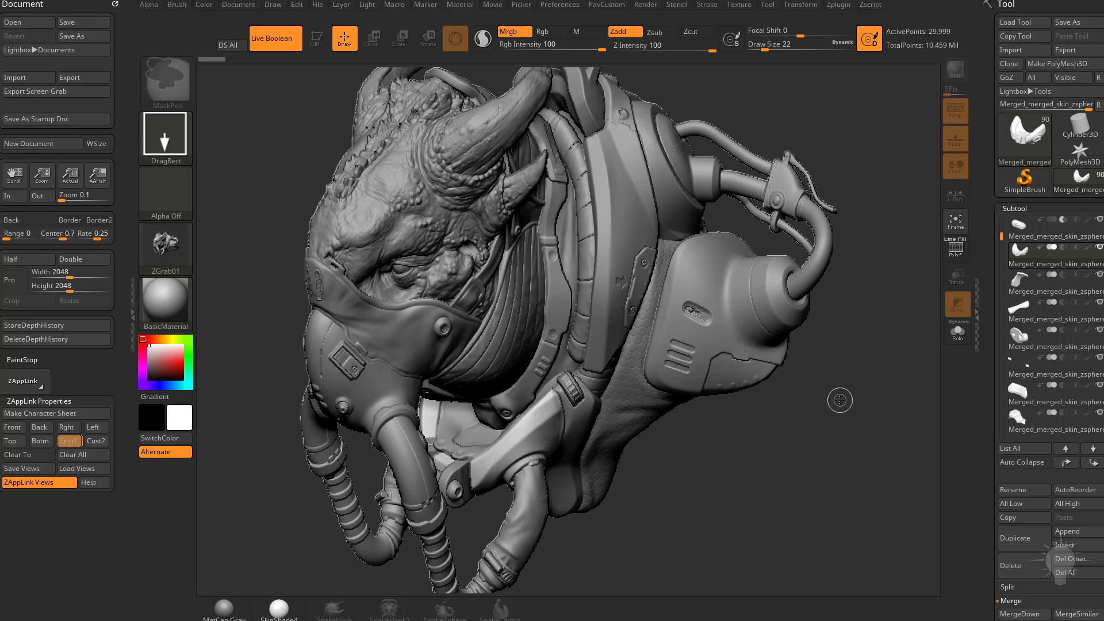
pyautogui.hotkey('ctrl', 'n')
pyautogui.moveTo(598, 302); pyautogui.dragTo(627, 368)
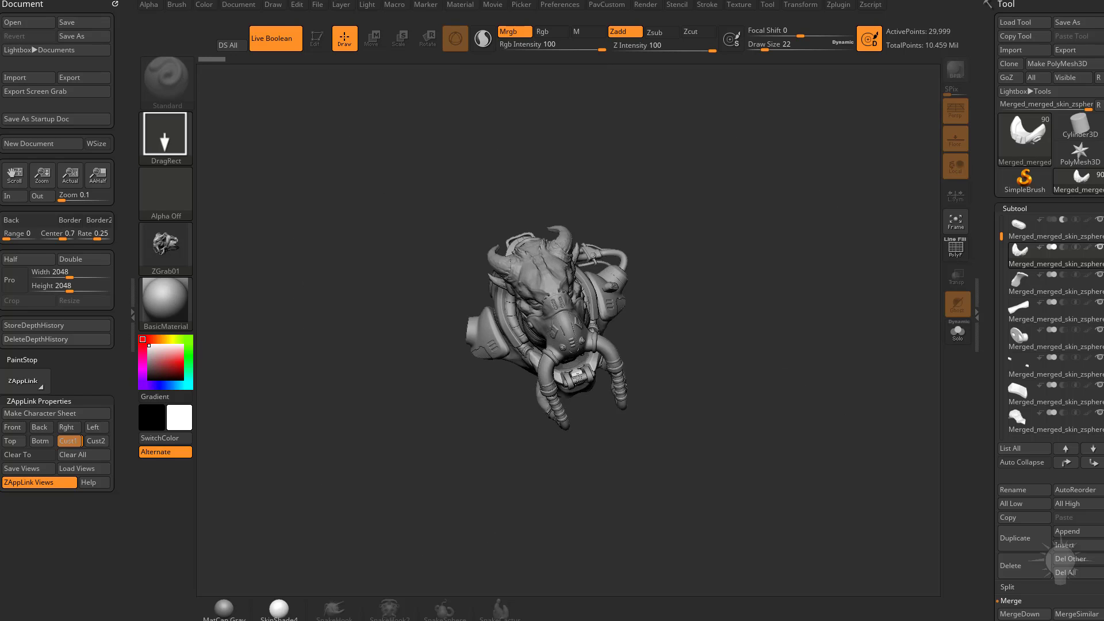
pyautogui.click(316, 39)
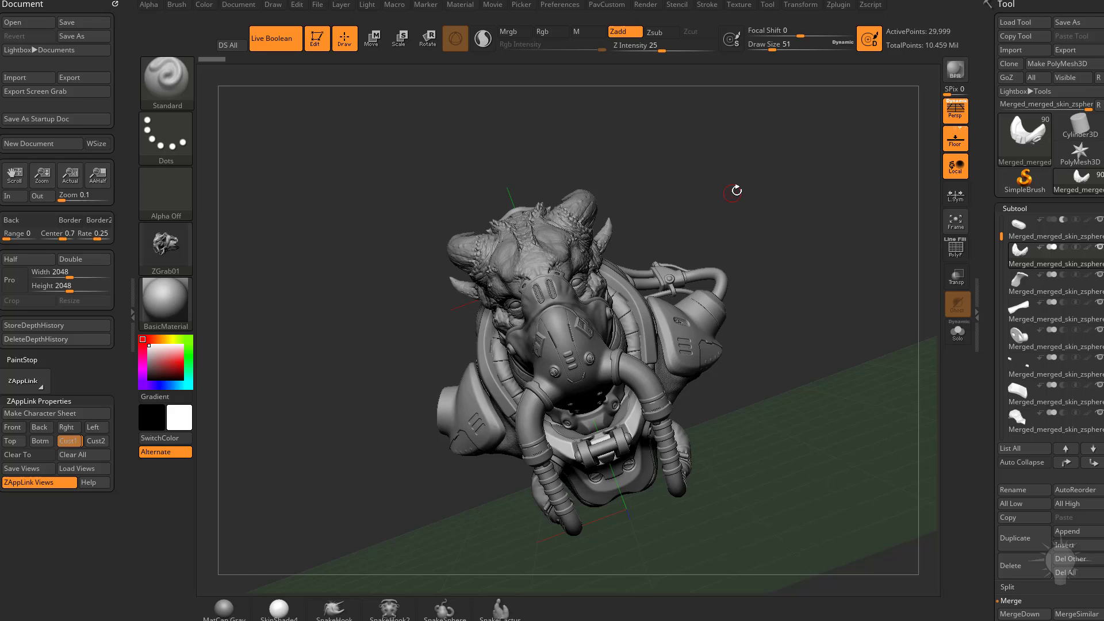
pyautogui.moveTo(736, 191); pyautogui.dragTo(877, 163)
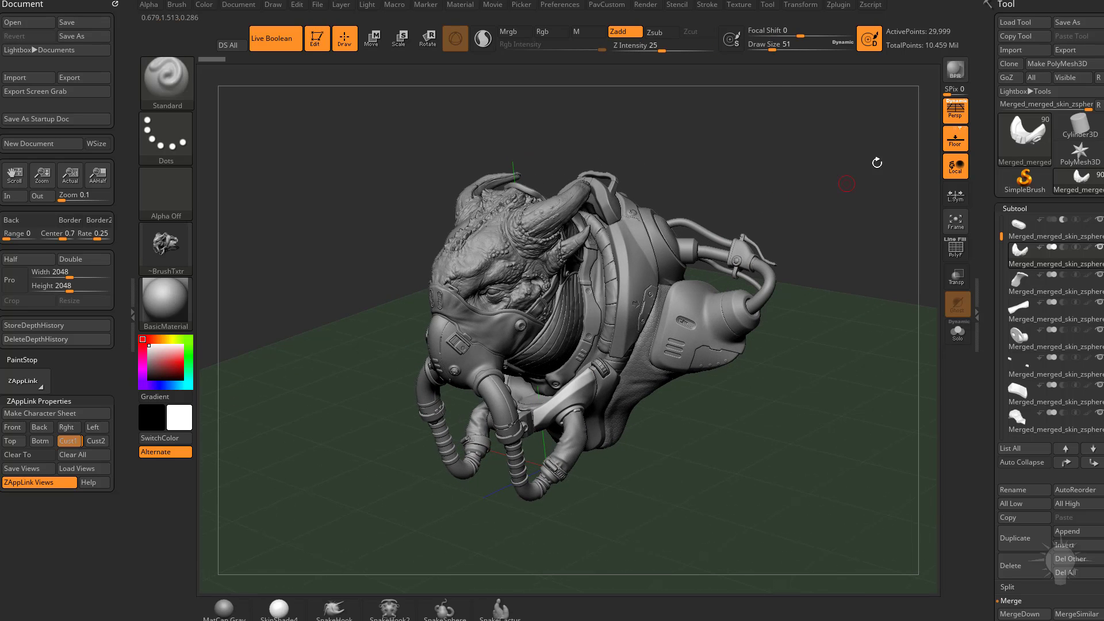
# - BPR-render the bust with shadows and grab the 2048 render as texture ZGrab02
pyautogui.click(949, 74)
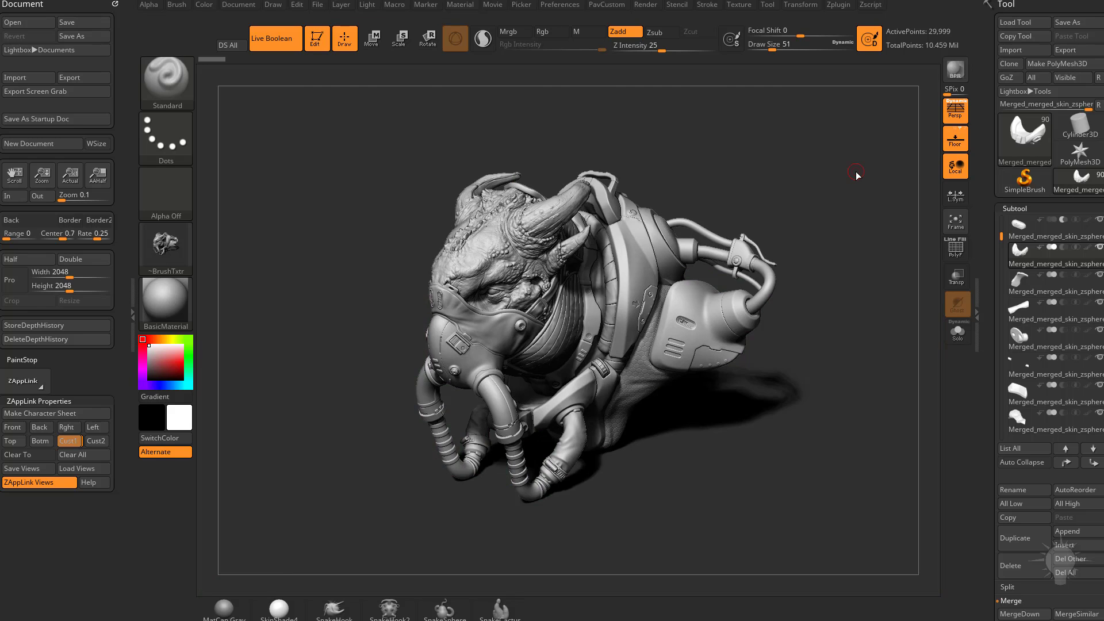
pyautogui.click(739, 5)
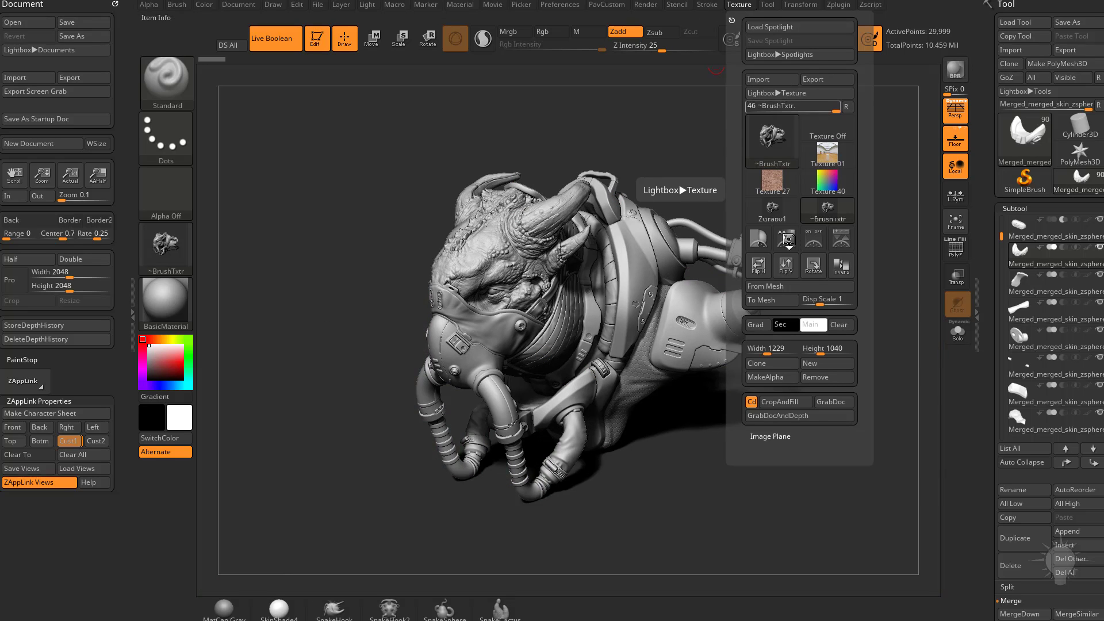
pyautogui.click(830, 403)
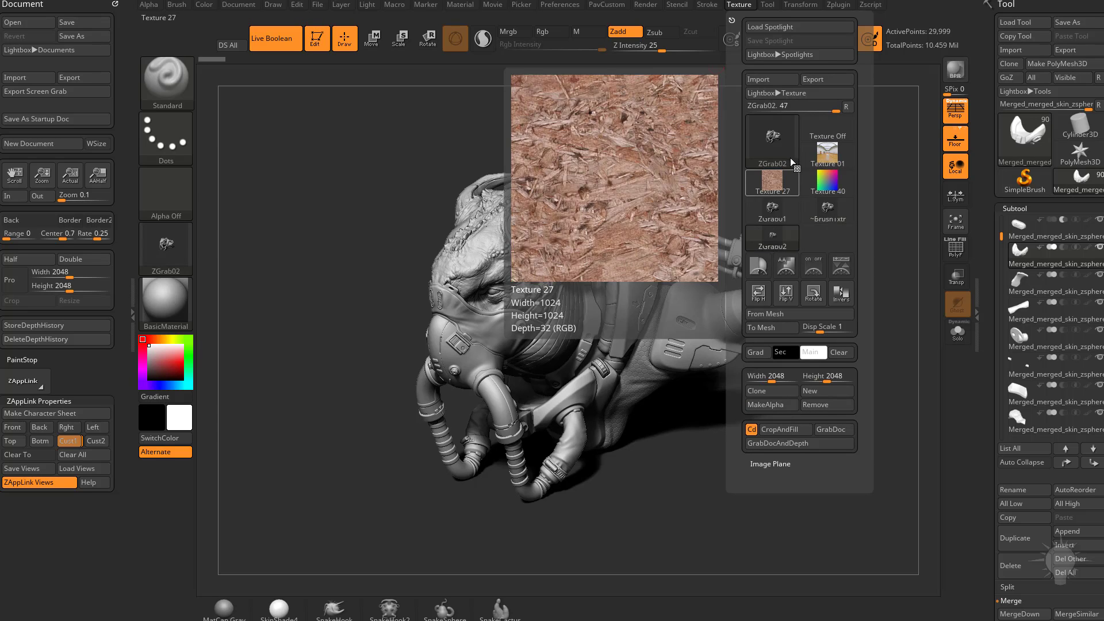
pyautogui.moveTo(784, 147)
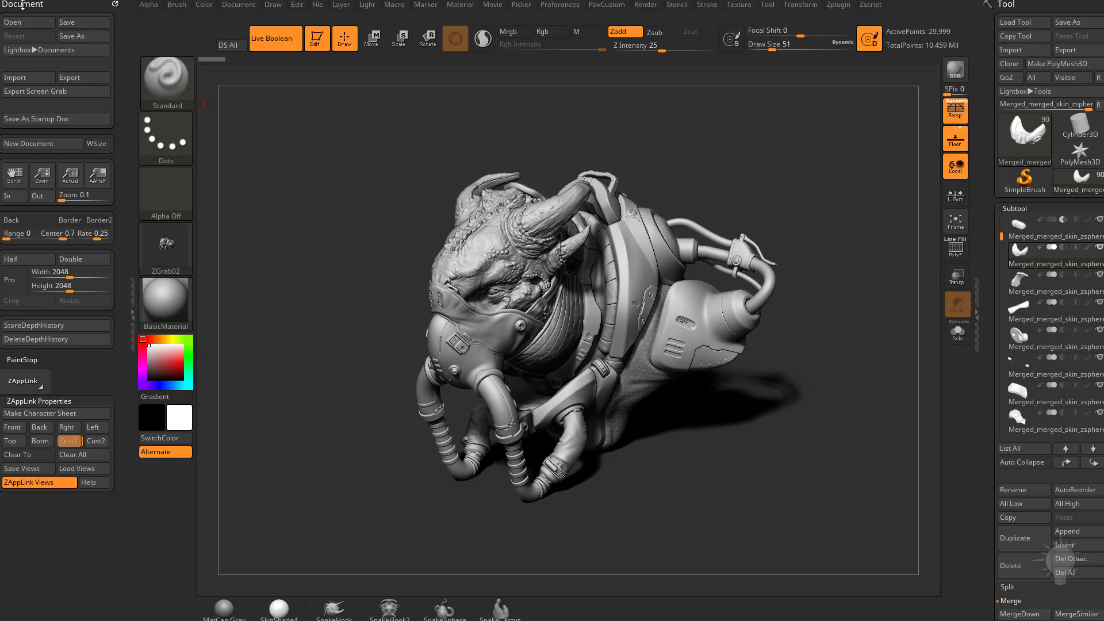
# - Zoom the document view out and set both main and secondary colours to white
pyautogui.moveTo(36, 174); pyautogui.dragTo(36, 176)
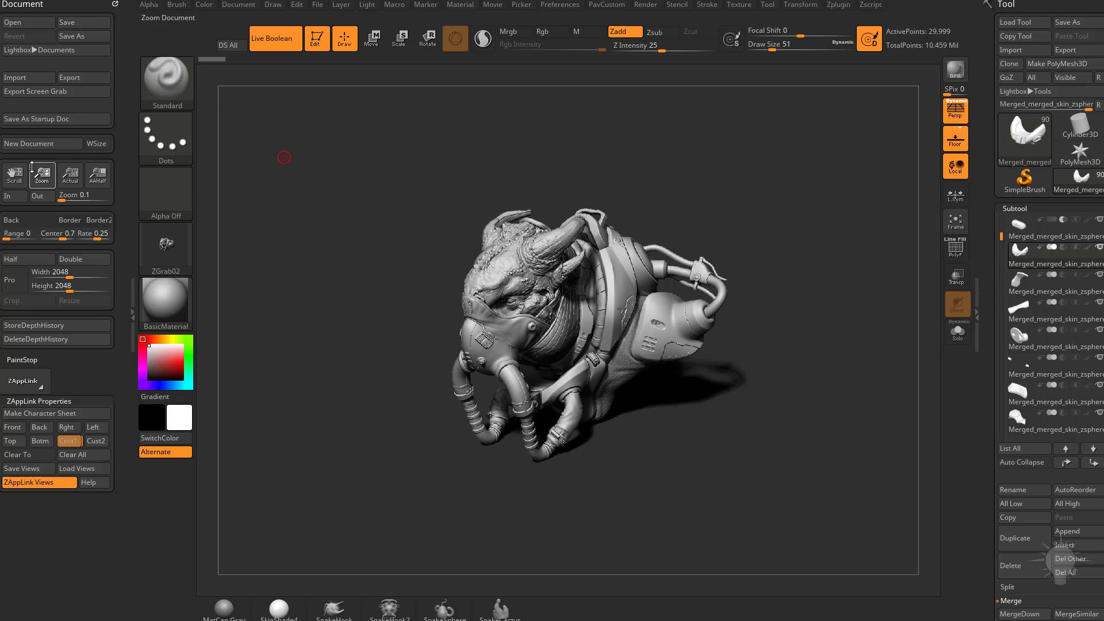
pyautogui.moveTo(32, 167); pyautogui.dragTo(13, 108)
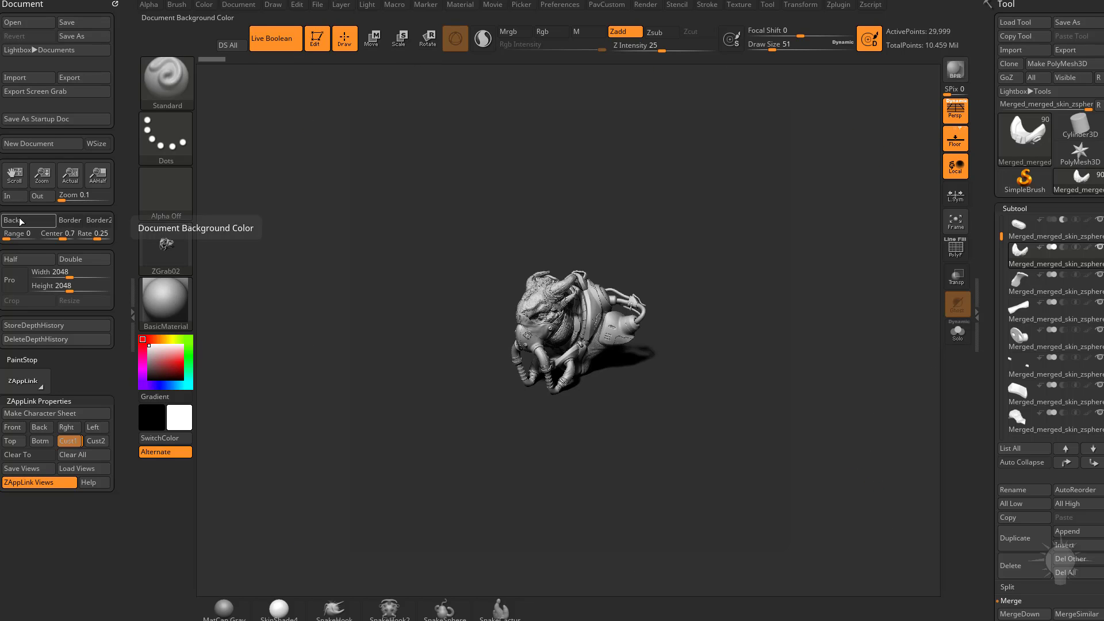
pyautogui.moveTo(12, 220)
pyautogui.mouseDown()
pyautogui.moveTo(29, 254)
pyautogui.moveTo(172, 230)
pyautogui.moveTo(149, 374)
pyautogui.mouseUp()
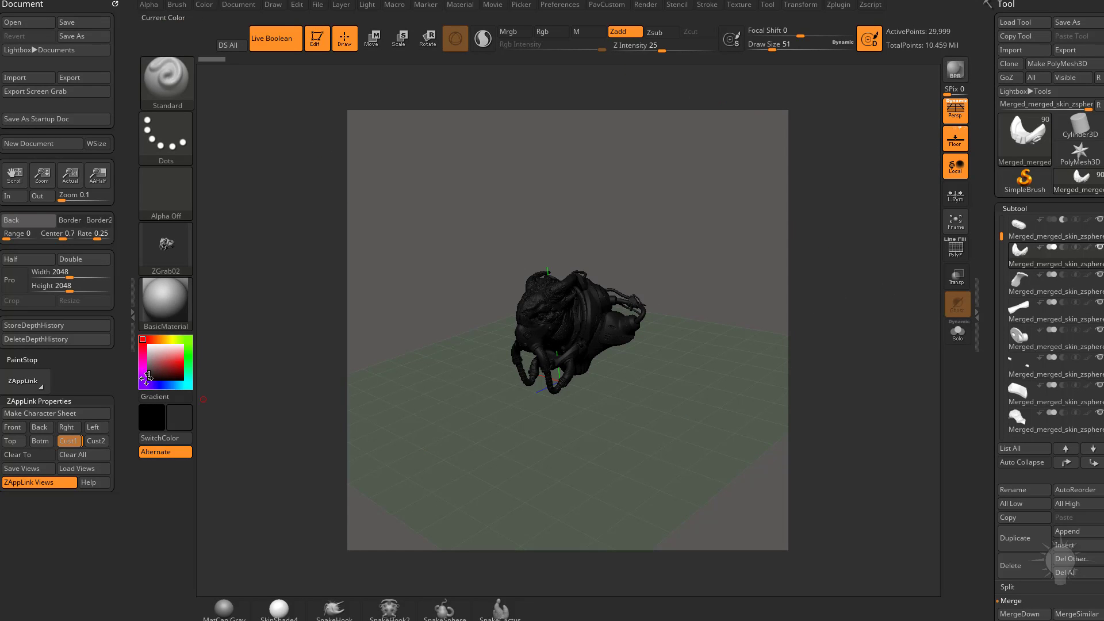
pyautogui.click(144, 339)
pyautogui.click(144, 340)
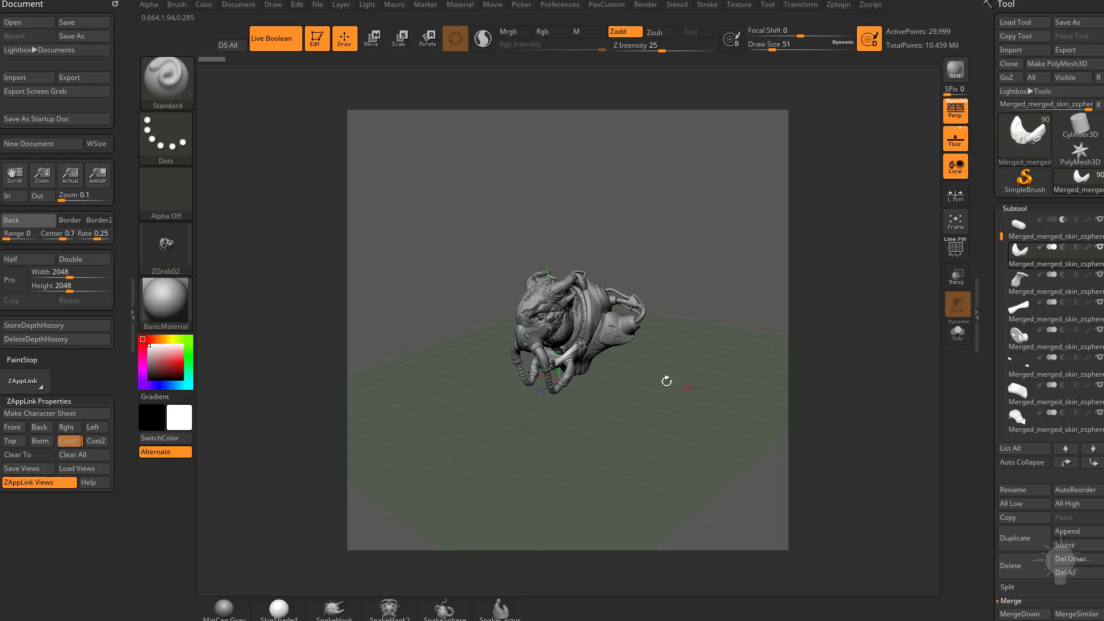
# - Zoom the bust to fill the document at actual size, frame it and tilt it three-quarter
pyautogui.click(70, 176)
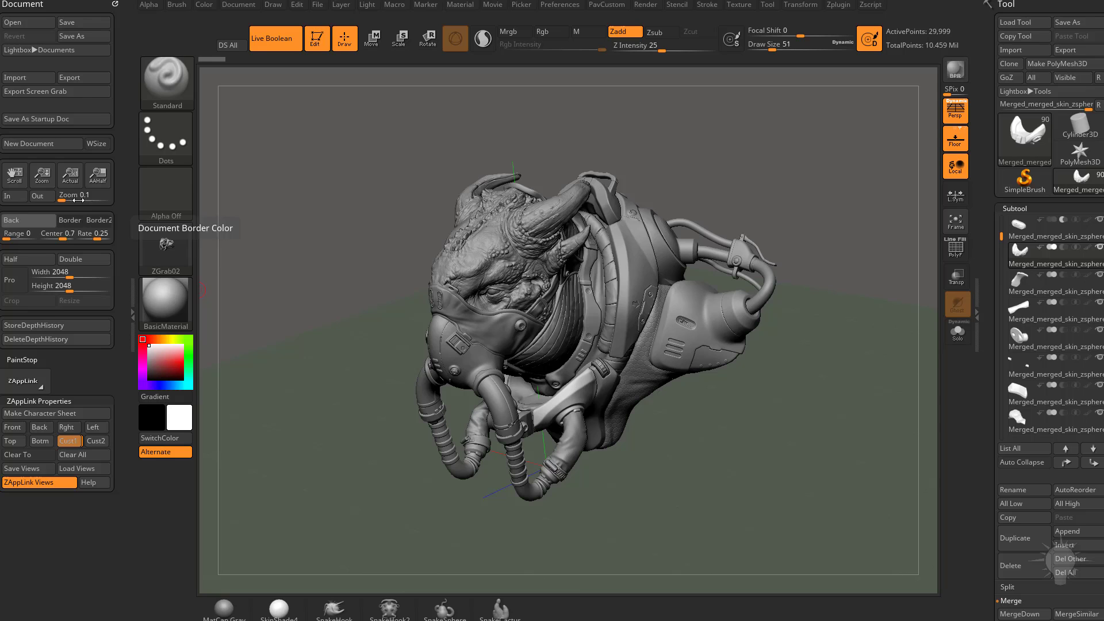
pyautogui.moveTo(42, 175); pyautogui.dragTo(19, 91)
pyautogui.moveTo(882, 347); pyautogui.dragTo(883, 374)
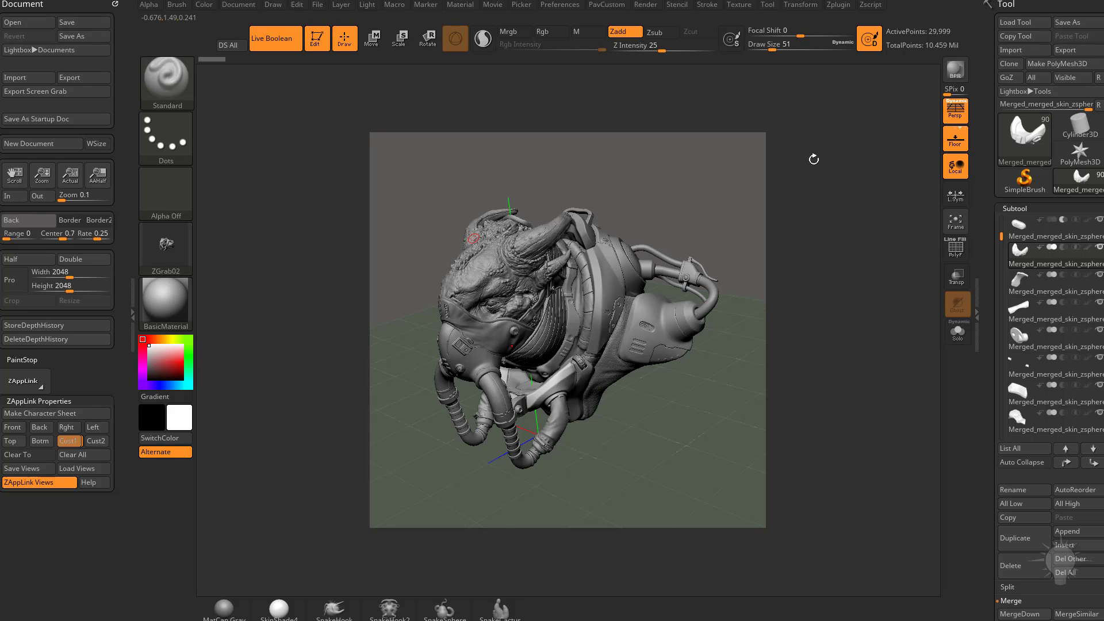
pyautogui.press('0')
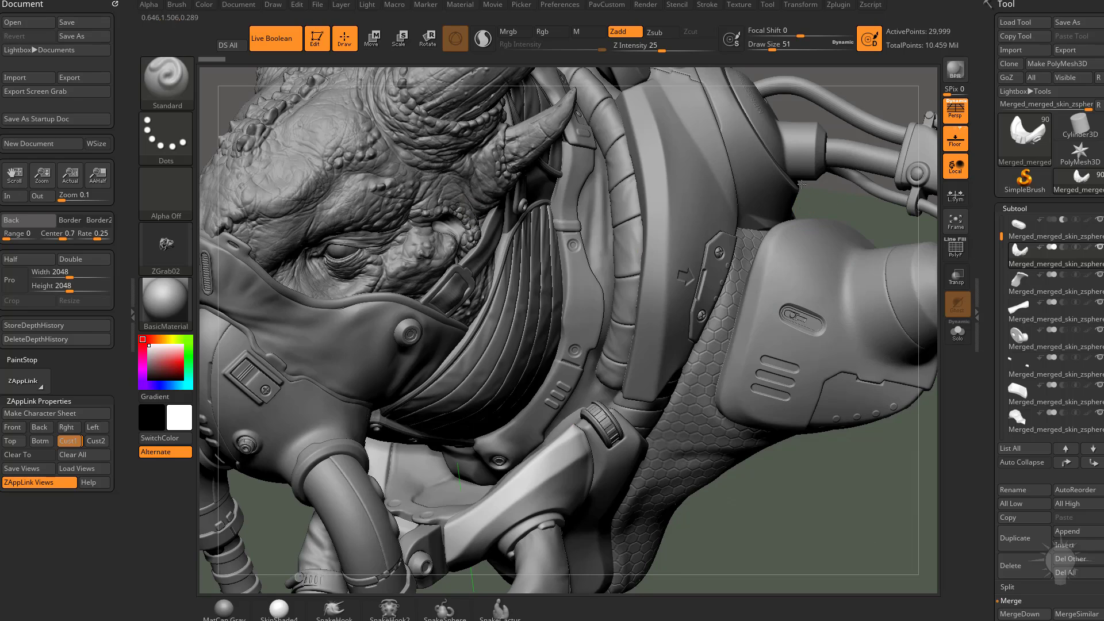
pyautogui.press('f')
pyautogui.moveTo(800, 183); pyautogui.dragTo(765, 134)
pyautogui.moveTo(690, 189)
pyautogui.mouseDown()
pyautogui.moveTo(707, 150)
pyautogui.moveTo(685, 236)
pyautogui.moveTo(704, 173)
pyautogui.moveTo(696, 190)
pyautogui.mouseUp()
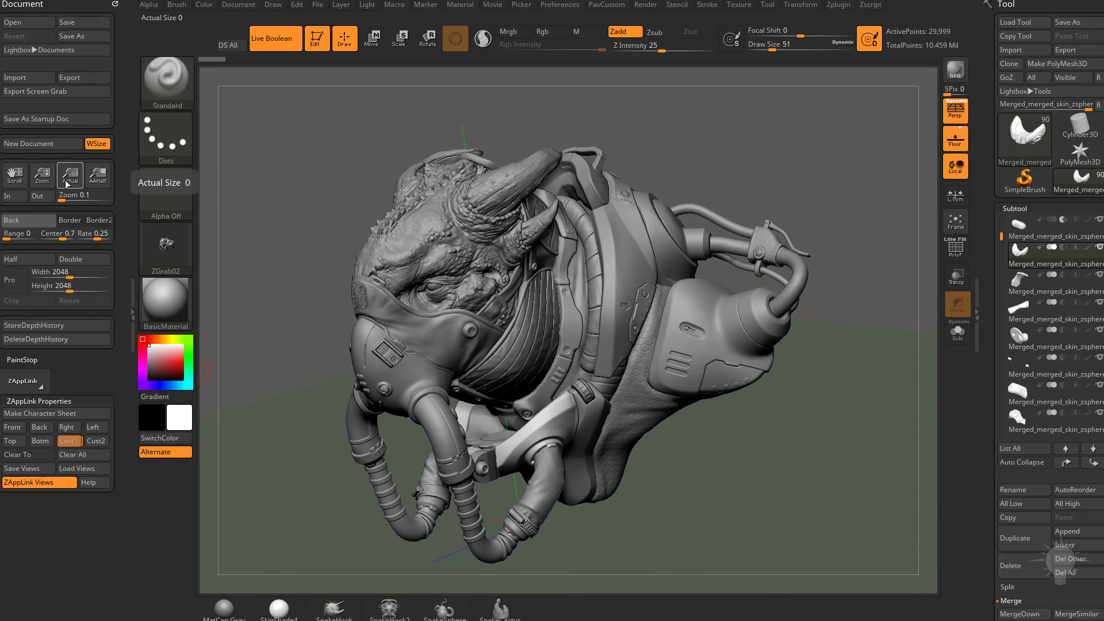
pyautogui.moveTo(42, 177); pyautogui.dragTo(813, 382)
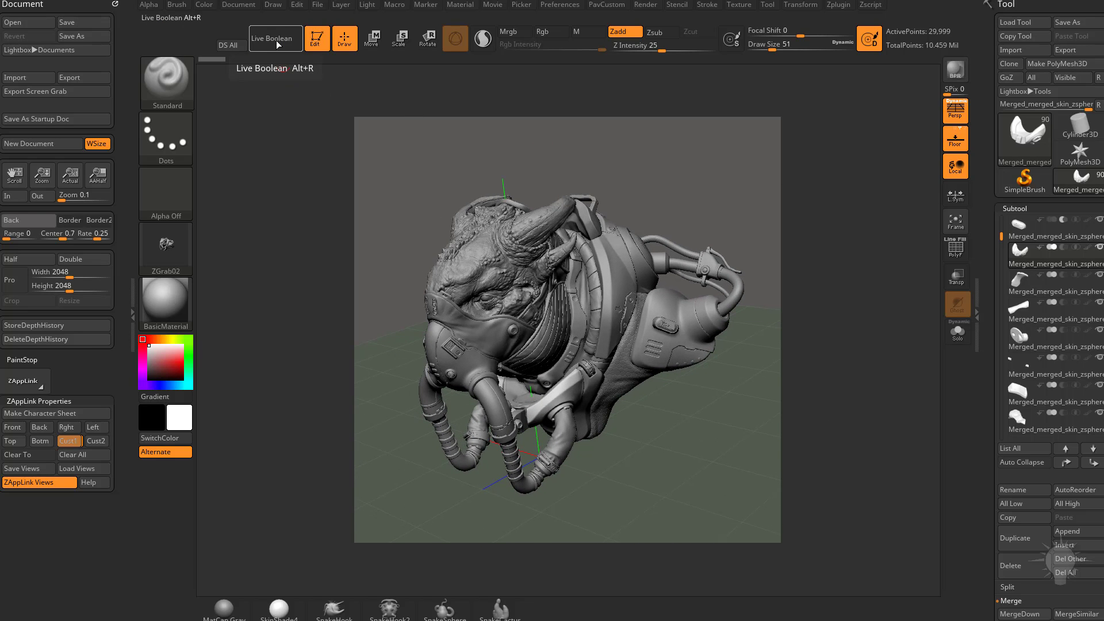
# - Make the hose subtool active and switch off its Dynamic Subdiv
pyautogui.keyDown('alt'); pyautogui.click(517, 454); pyautogui.keyUp('alt')
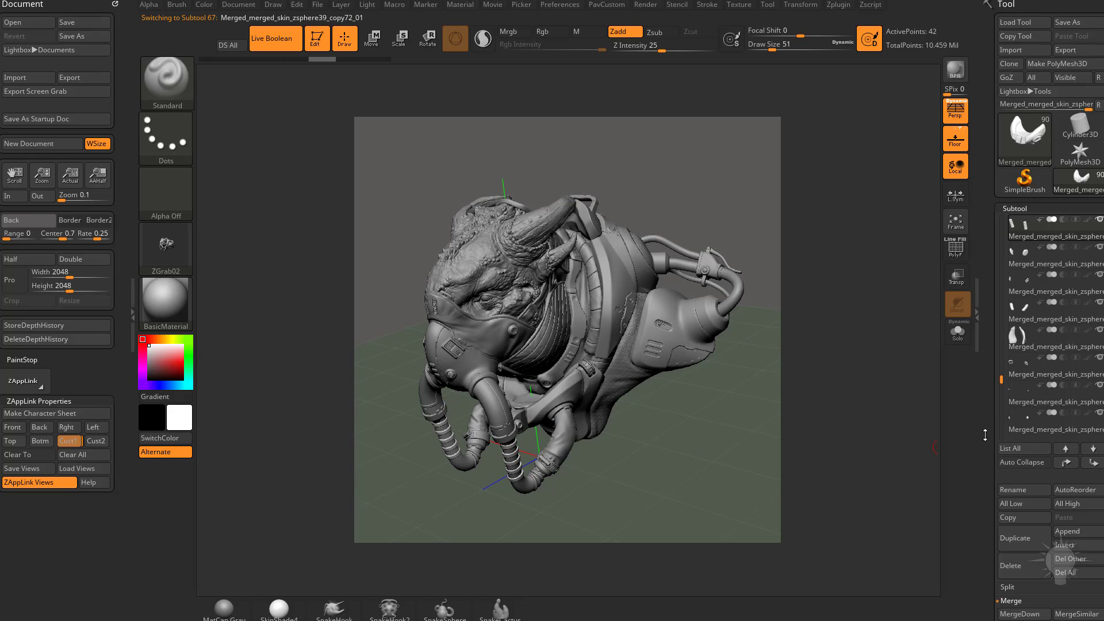
pyautogui.scroll(-10, 1014, 327)
pyautogui.click(1014, 326)
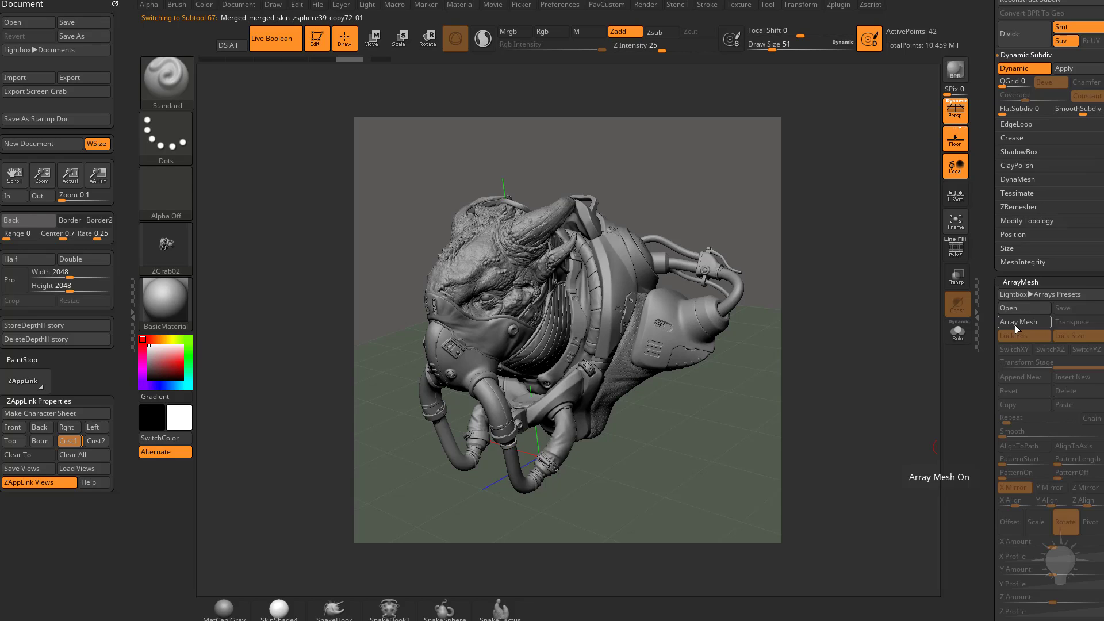
pyautogui.keyDown('alt'); pyautogui.click(738, 282); pyautogui.keyUp('alt')
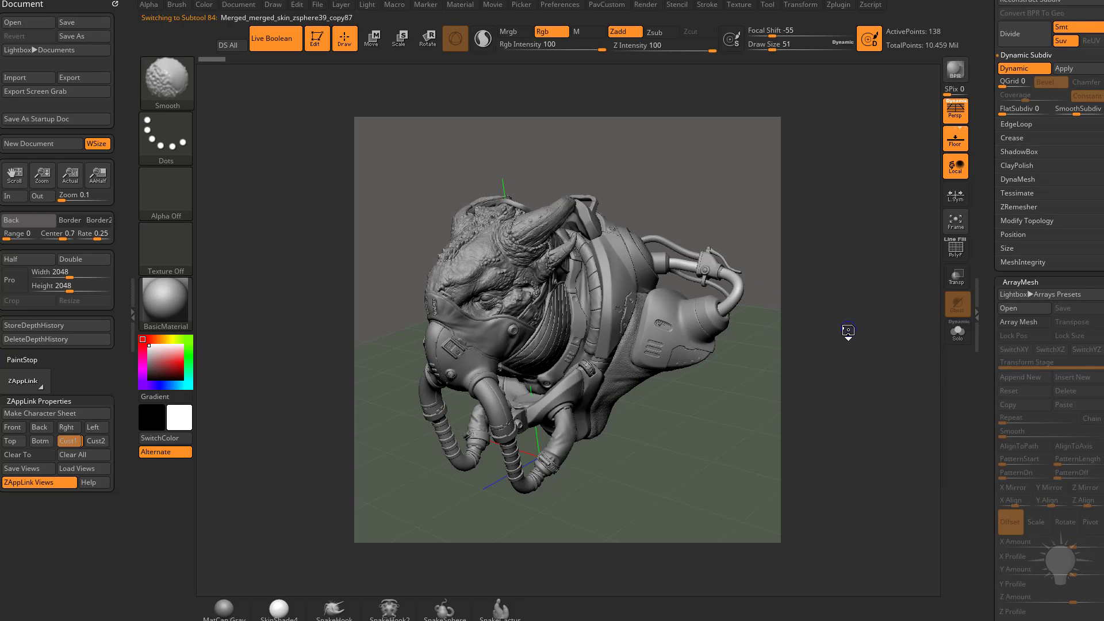
pyautogui.hotkey('shift', 'd')
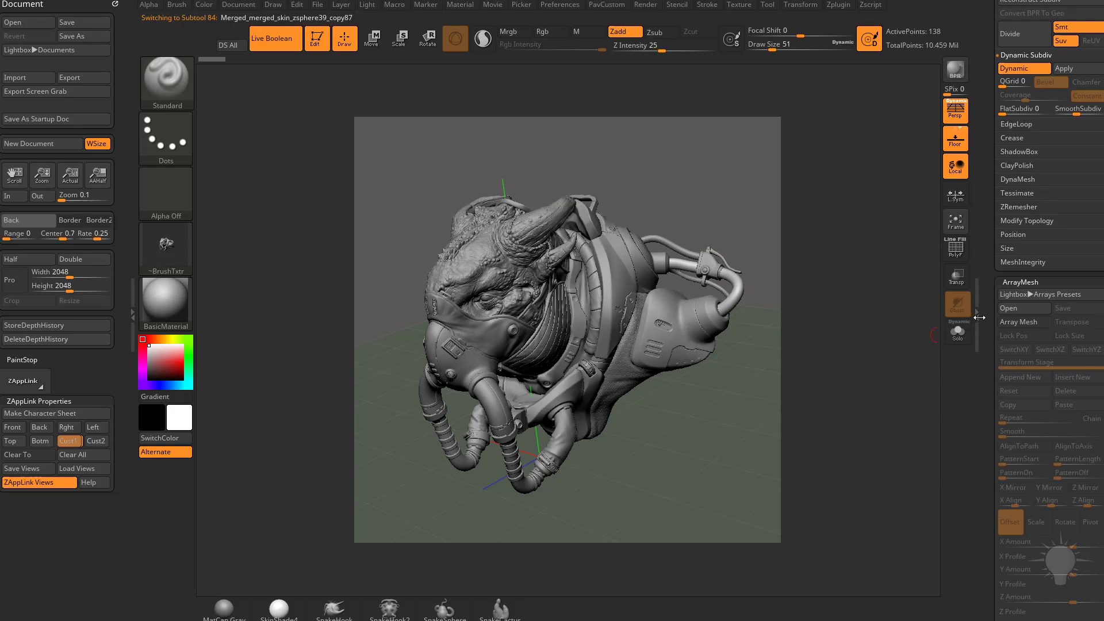
# - Re-enable Dynamic Subdiv on the hose and BPR-render the bust with shadows
pyautogui.scroll(-5, 1016, 317)
pyautogui.press('shift')
pyautogui.scroll(5, 1015, 317)
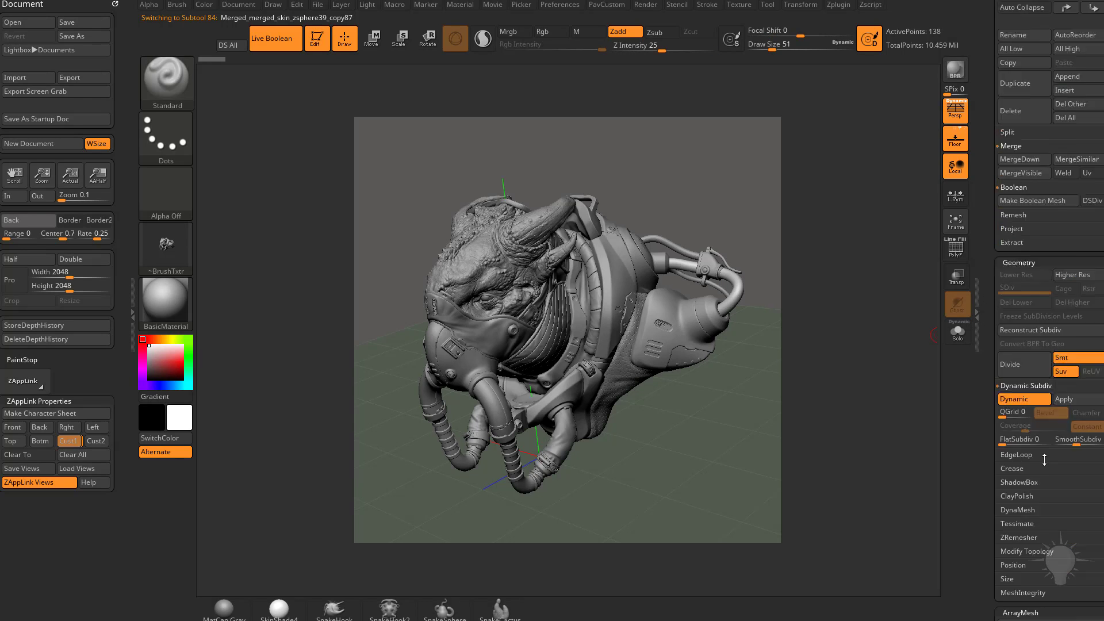
pyautogui.click(1020, 398)
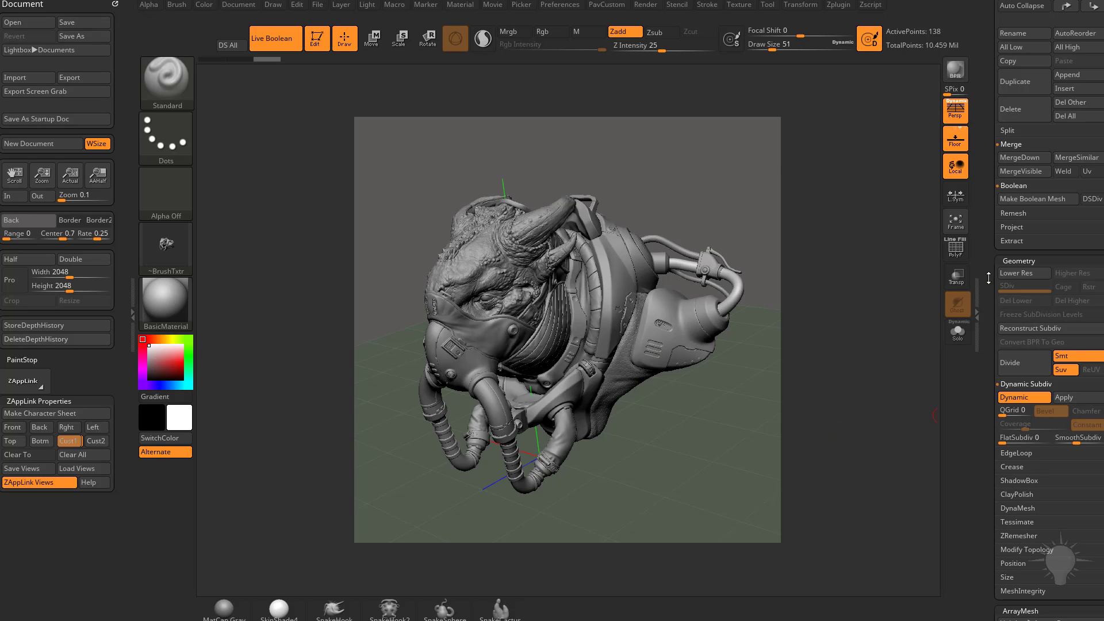
pyautogui.scroll(5, 988, 278)
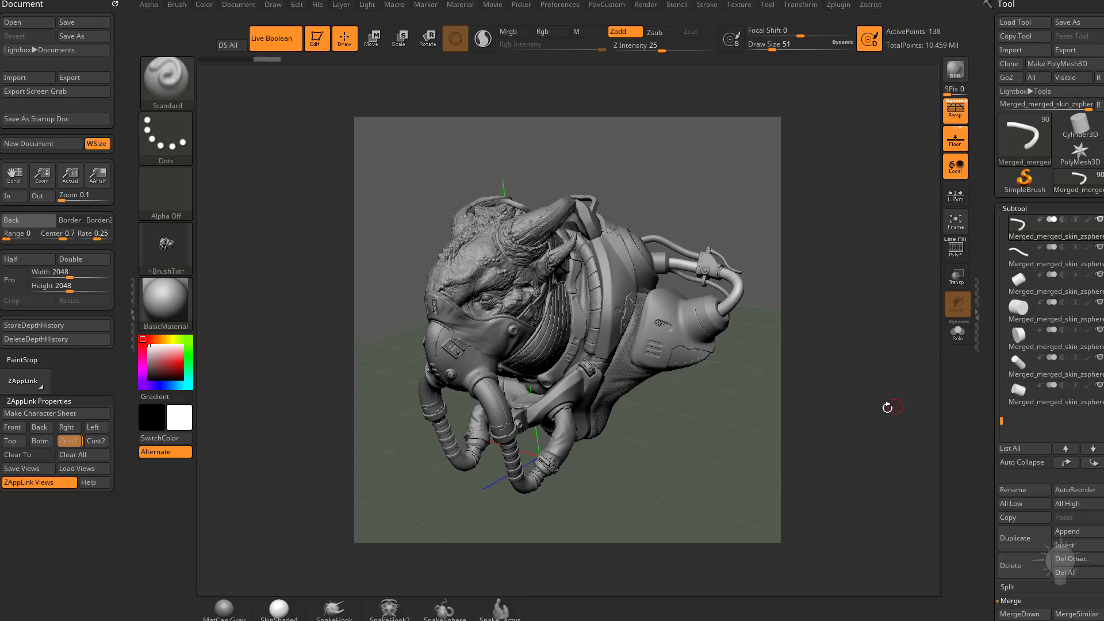
pyautogui.click(955, 71)
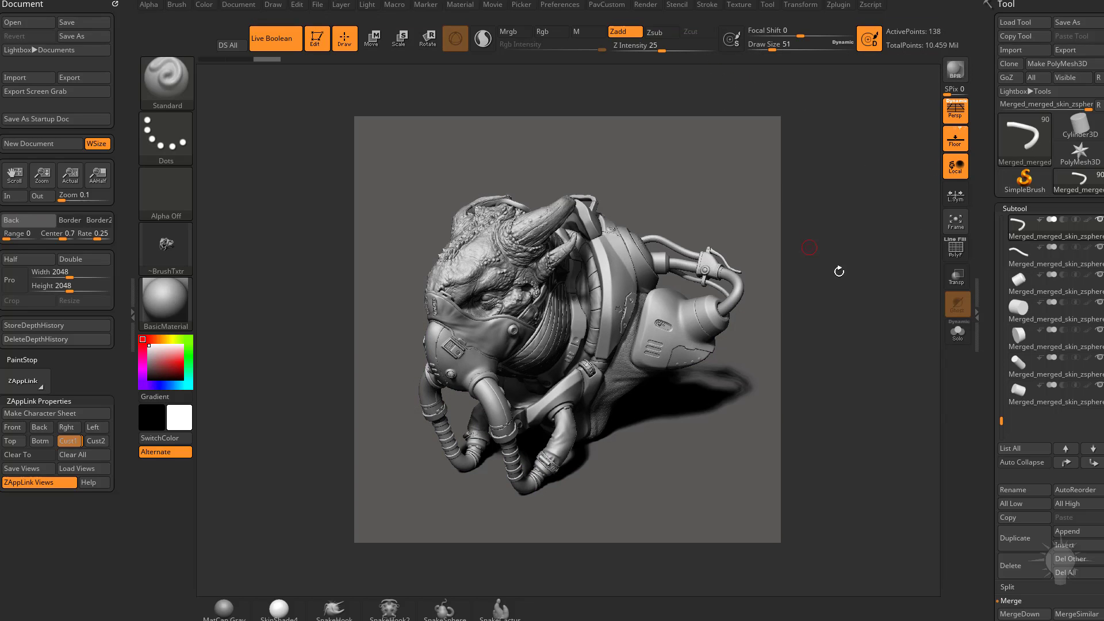
# - Replace the Document settings in the left tray with the docked Render palette
pyautogui.click(115, 4)
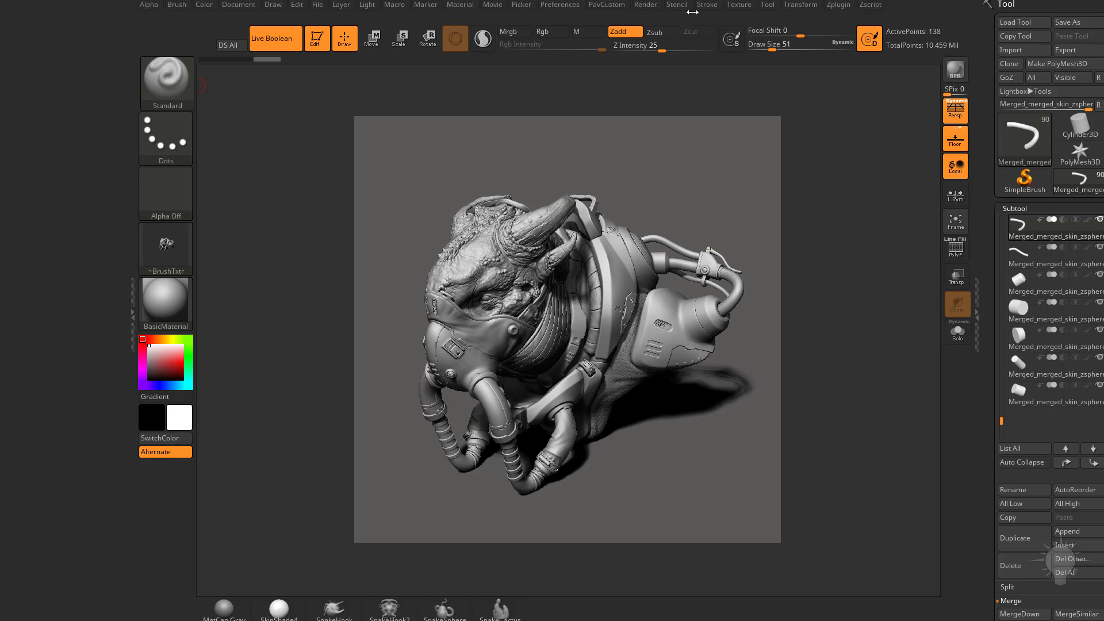
pyautogui.click(646, 4)
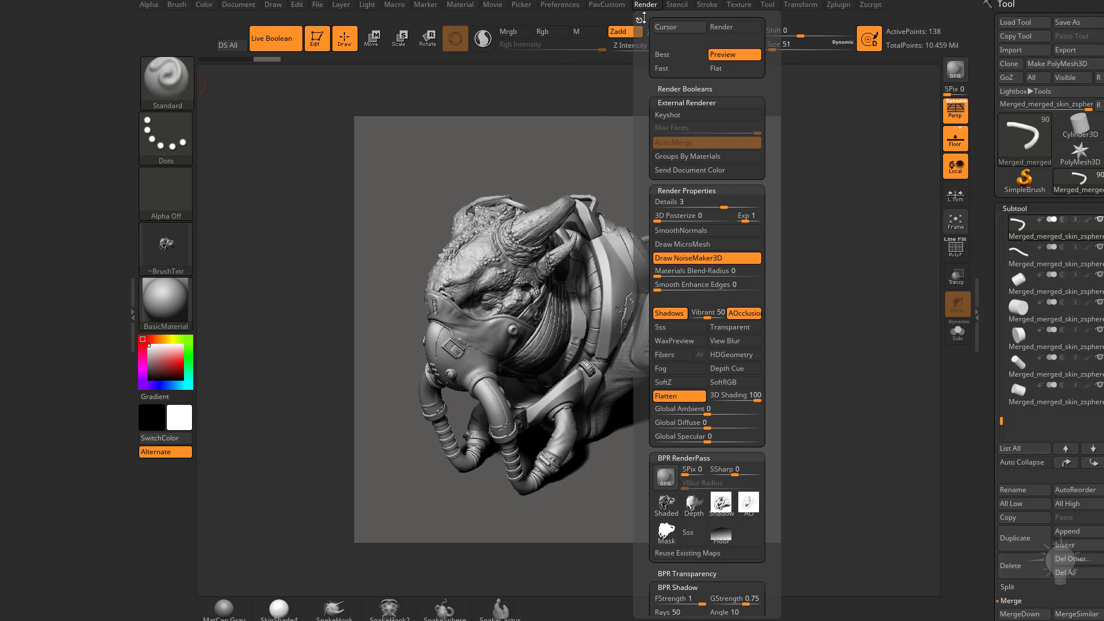
pyautogui.moveTo(639, 18); pyautogui.dragTo(58, 115)
pyautogui.scroll(-5, 69, 317)
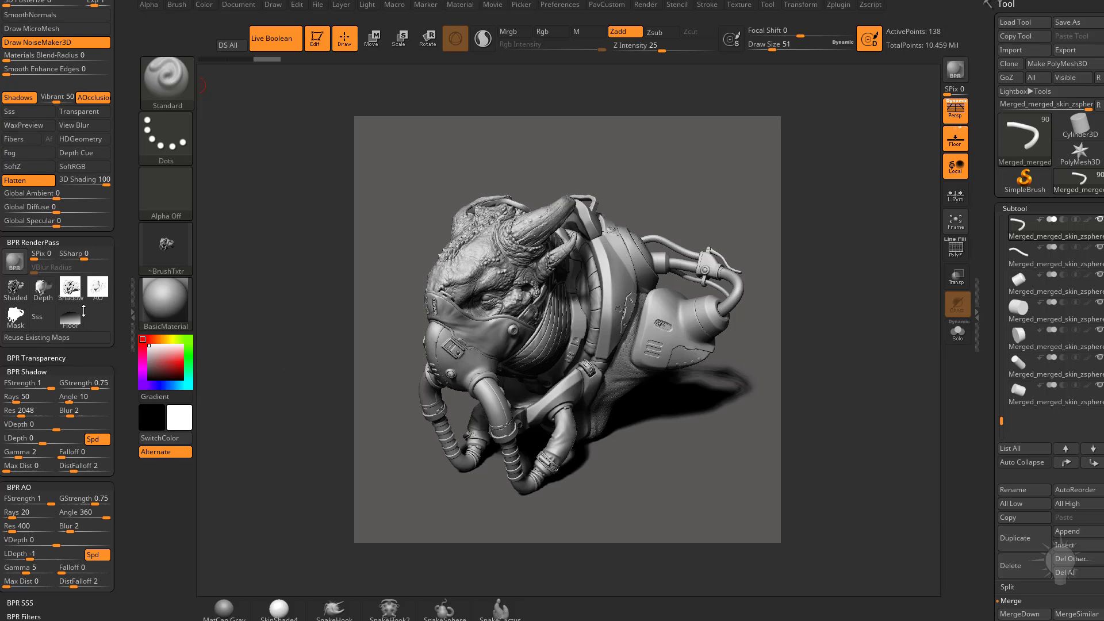
pyautogui.moveTo(69, 291)
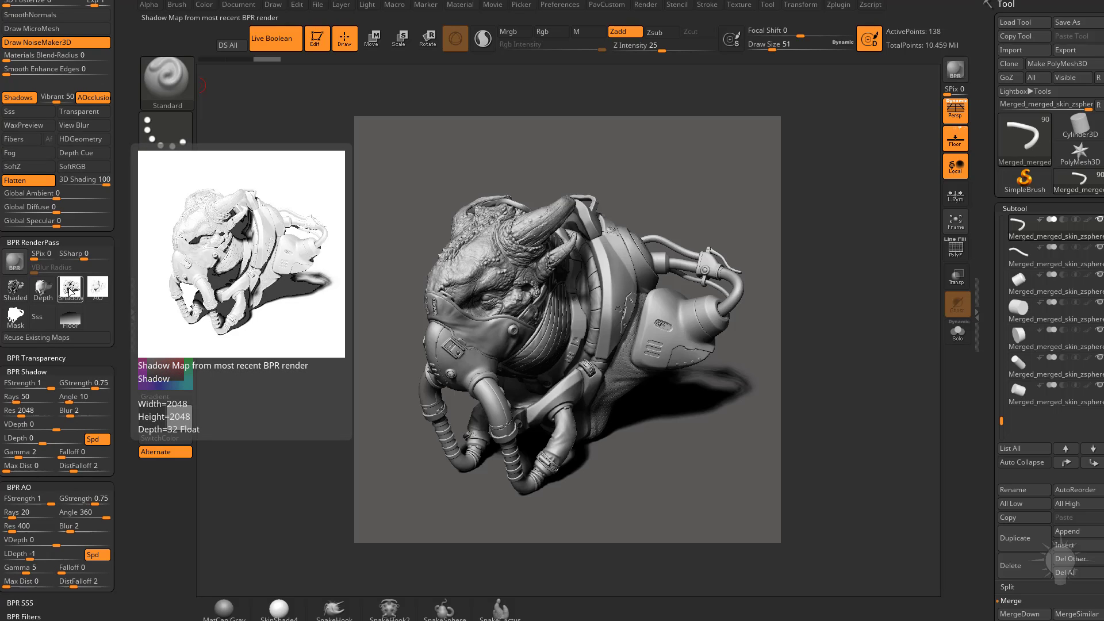
# - Grab the document as texture ZGrab03 and send the render passes to Photoshop
pyautogui.click(739, 4)
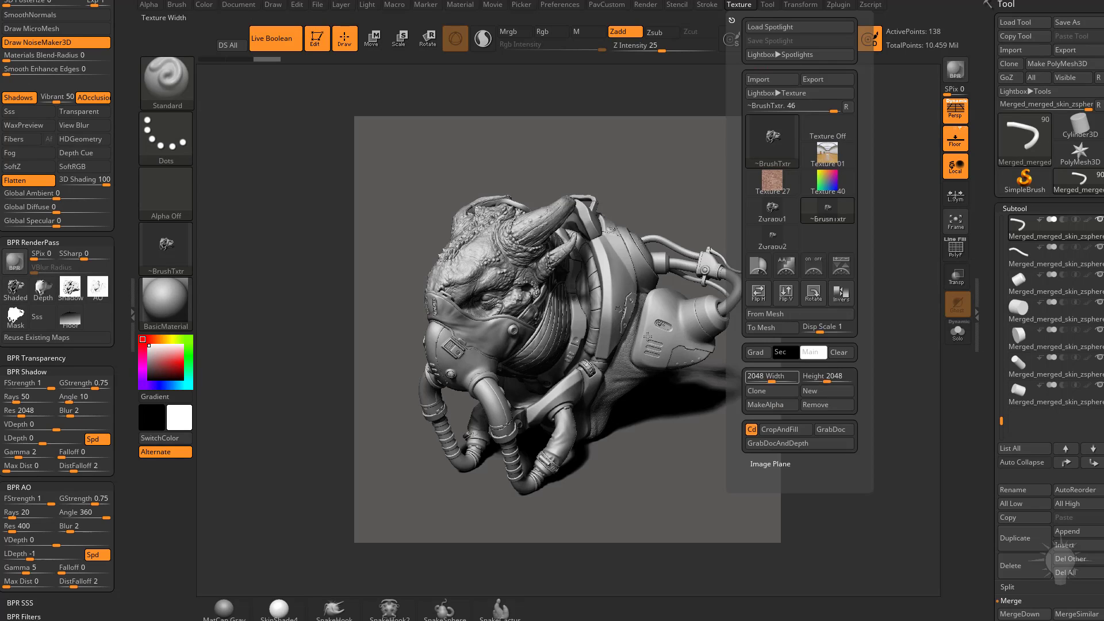
pyautogui.click(739, 4)
pyautogui.click(827, 429)
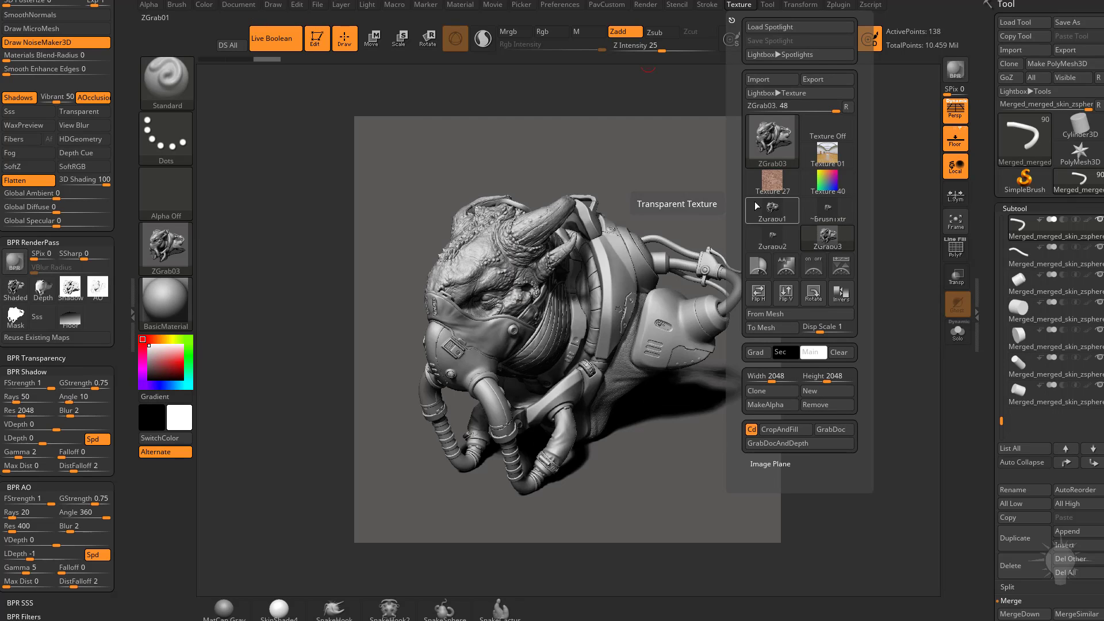
pyautogui.moveTo(771, 133)
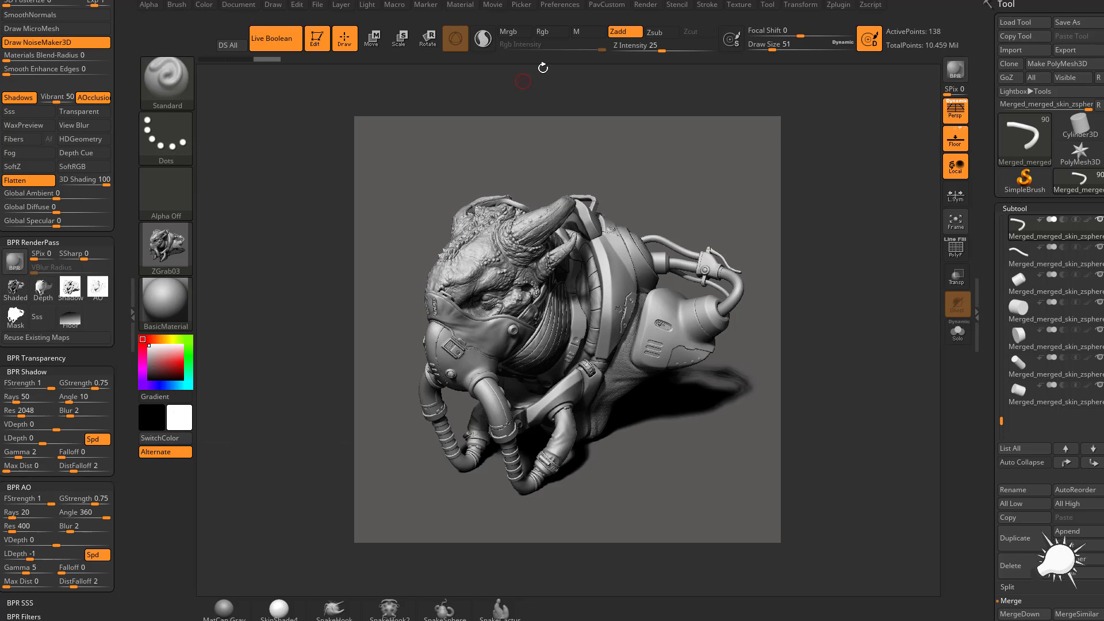
pyautogui.click(828, 5)
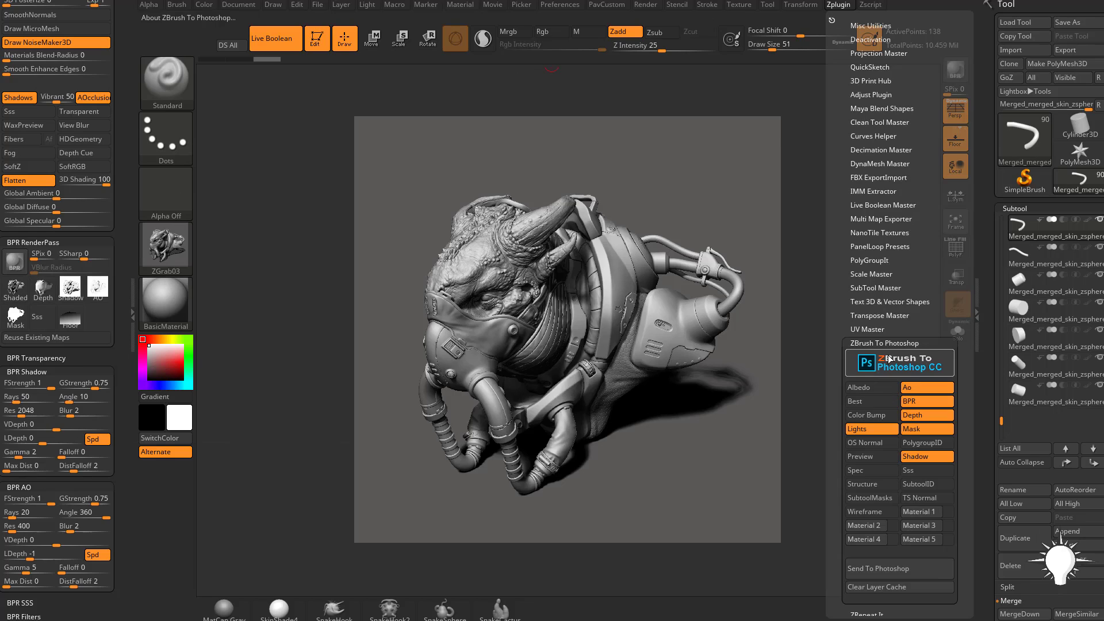
pyautogui.click(910, 570)
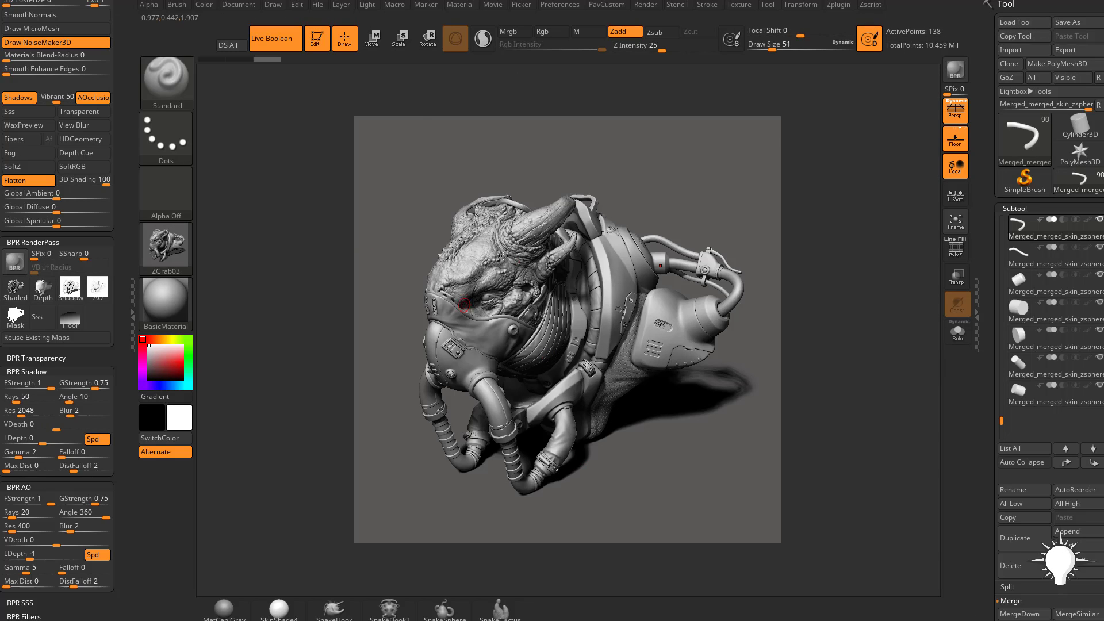